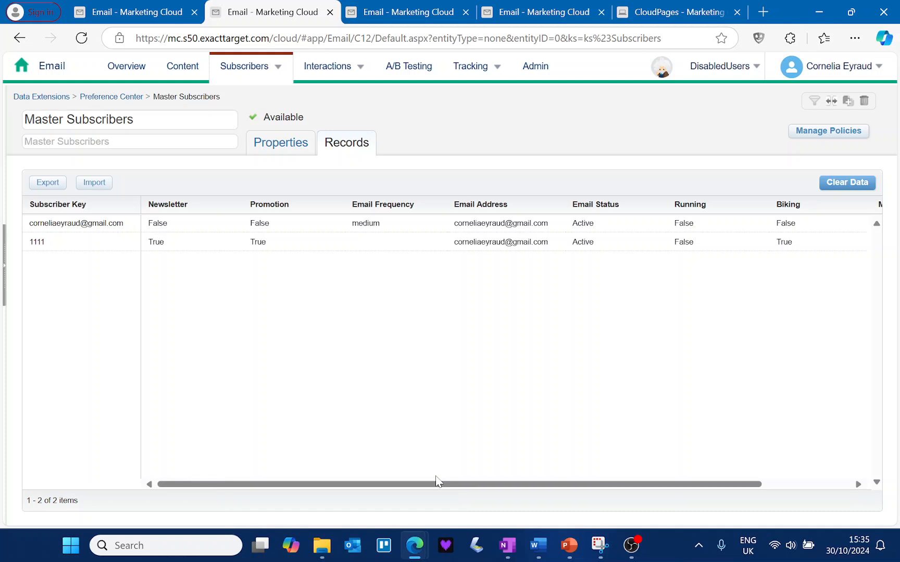
Step: Review the properties and full field list of the Master Subscribers data extension, and return to its records
left_click(278, 150)
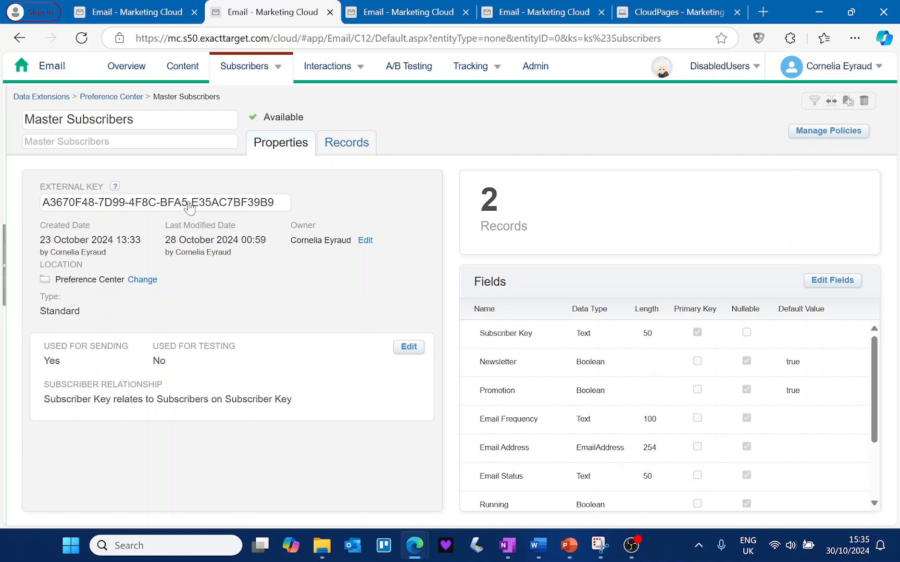
scroll(558, 392, "down", 1)
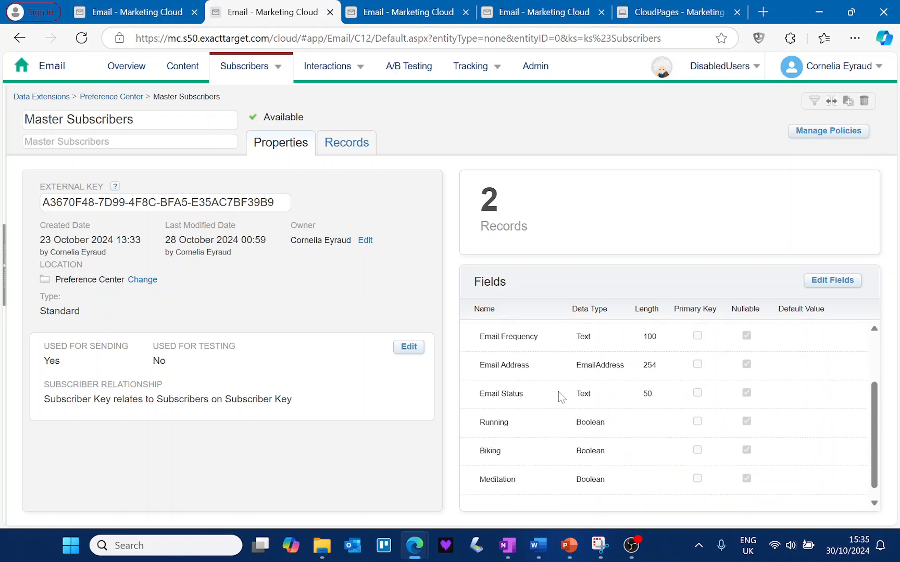
scroll(562, 431, "up", 3)
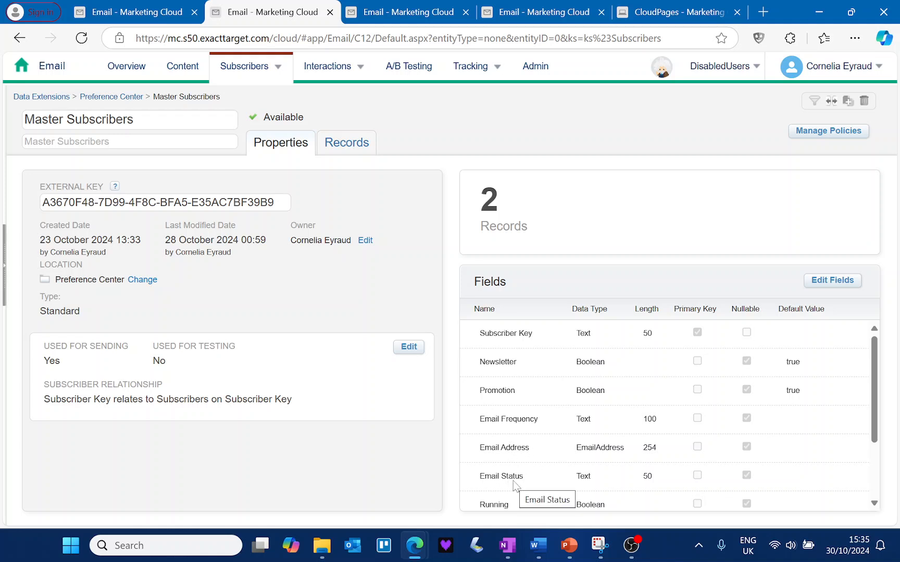
scroll(505, 497, "down", 3)
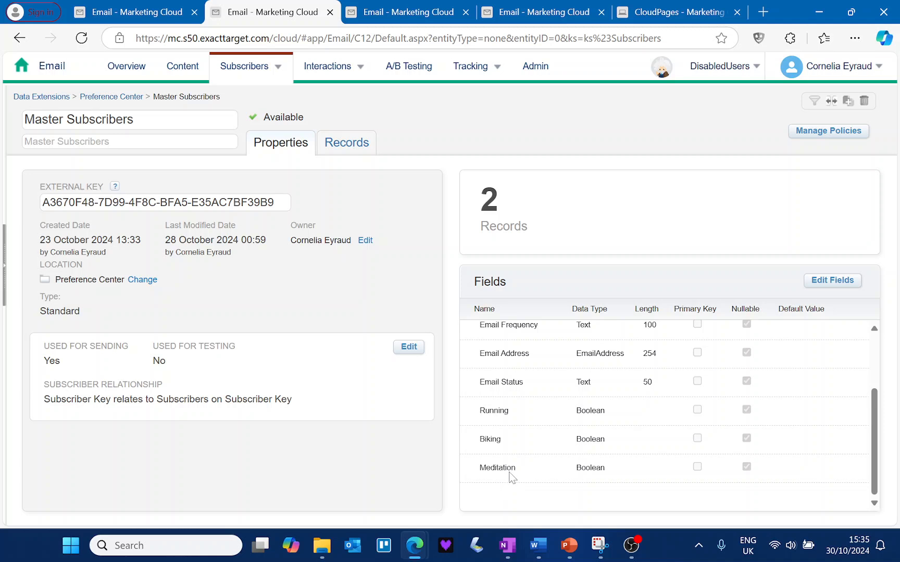
scroll(522, 477, "up", 2)
left_click(359, 155)
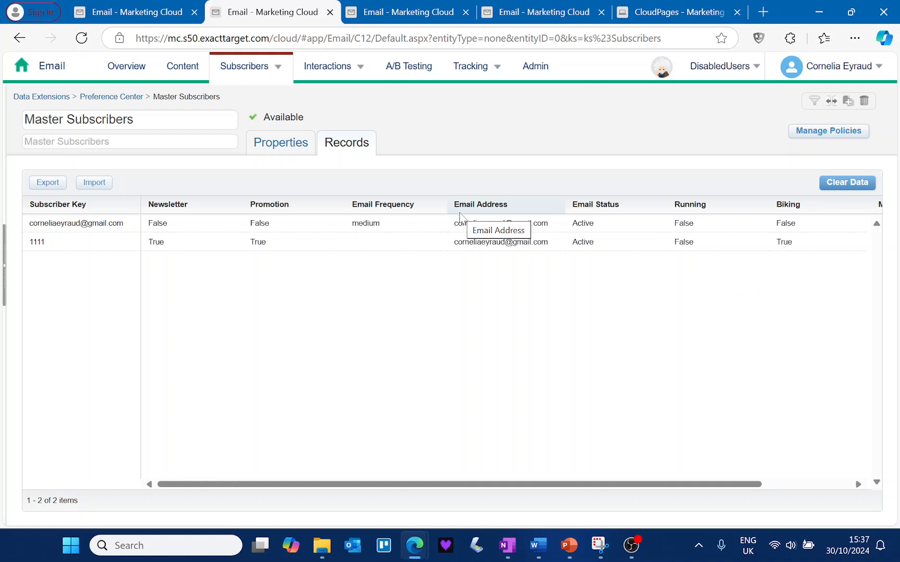
Step: Open the email preferences page from the footer link in the NLweek1 -Video email preview
left_click(177, 16)
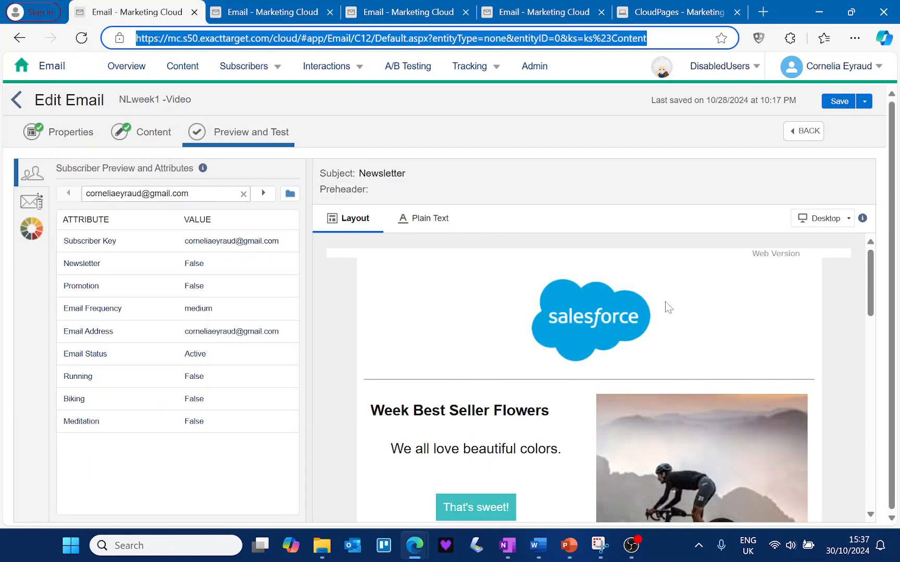
scroll(668, 308, "down", 5)
scroll(665, 302, "down", 4)
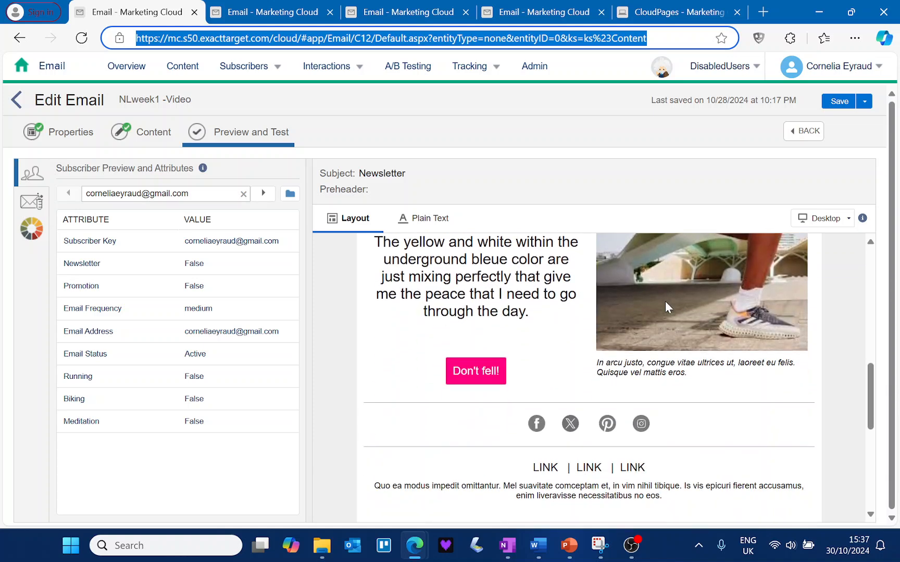
scroll(665, 301, "down", 1)
scroll(668, 308, "down", 1)
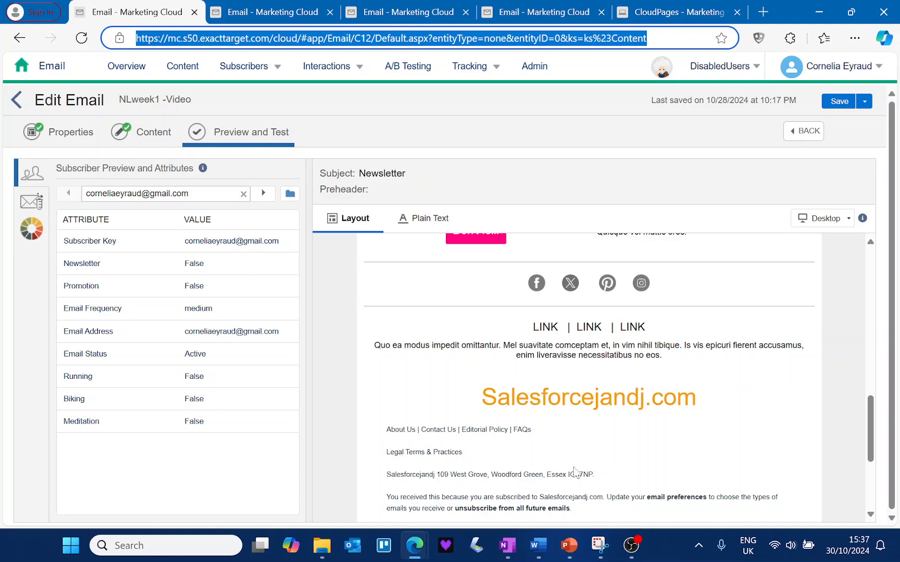
left_click(686, 499)
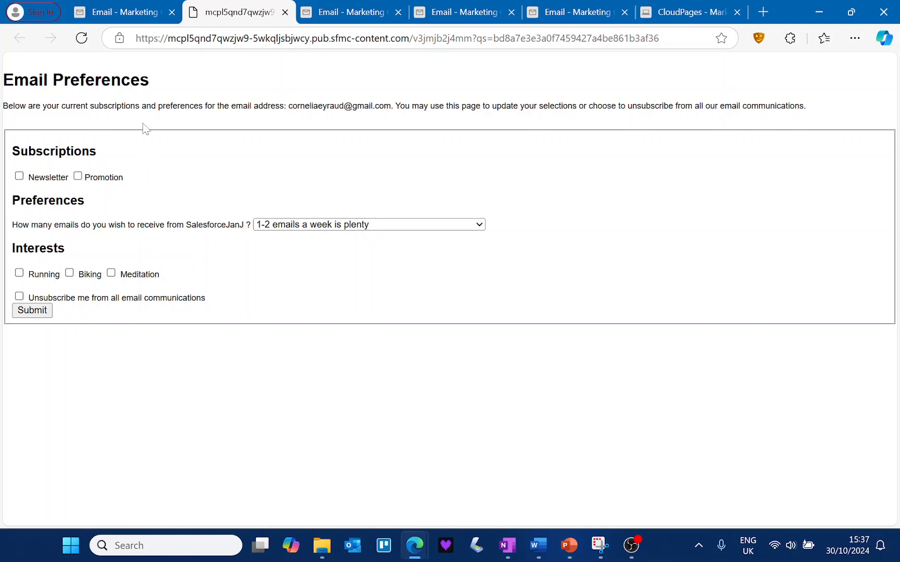
Step: Compare the preferences form with the email preview's subscriber attributes and the Master Subscribers records, and return to the form
left_click(123, 12)
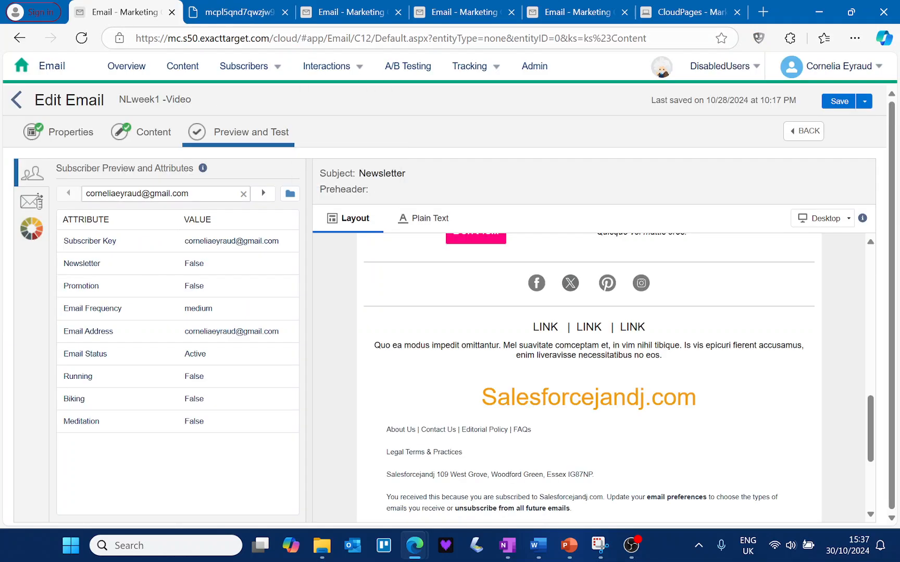
left_click(352, 12)
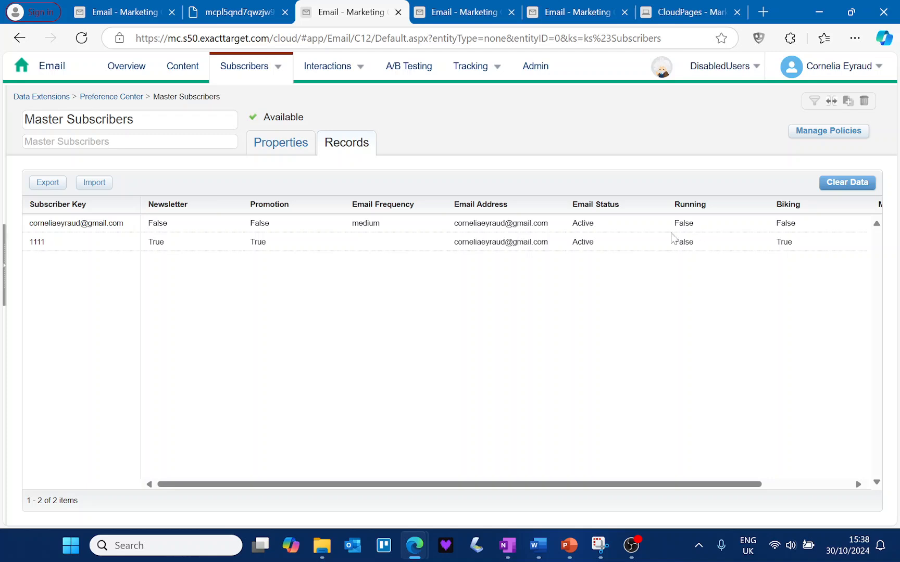
left_click(244, 13)
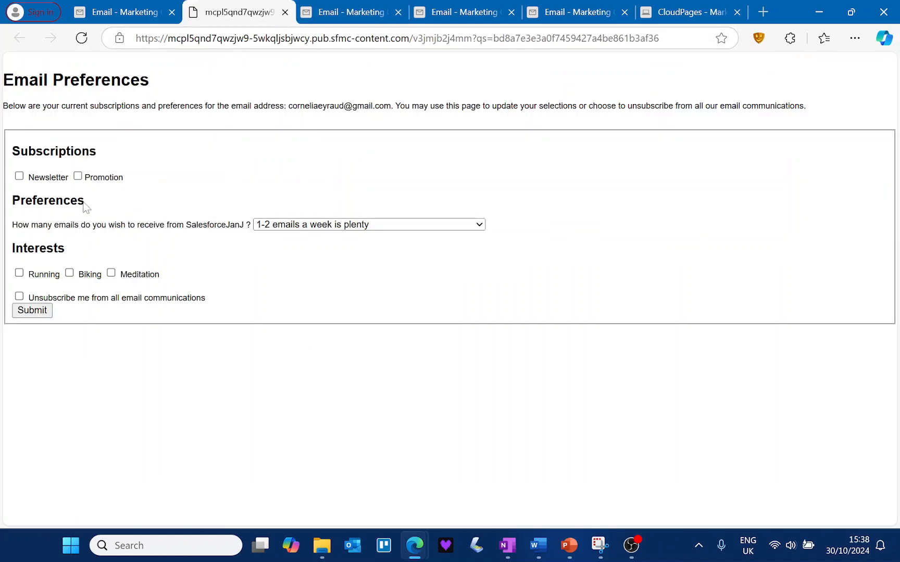
Step: Select the Newsletter and Promotion subscriptions plus the Biking and Meditation interests, and submit the preferences form
left_click(19, 176)
left_click(78, 177)
left_click(111, 273)
left_click(69, 273)
left_click(46, 312)
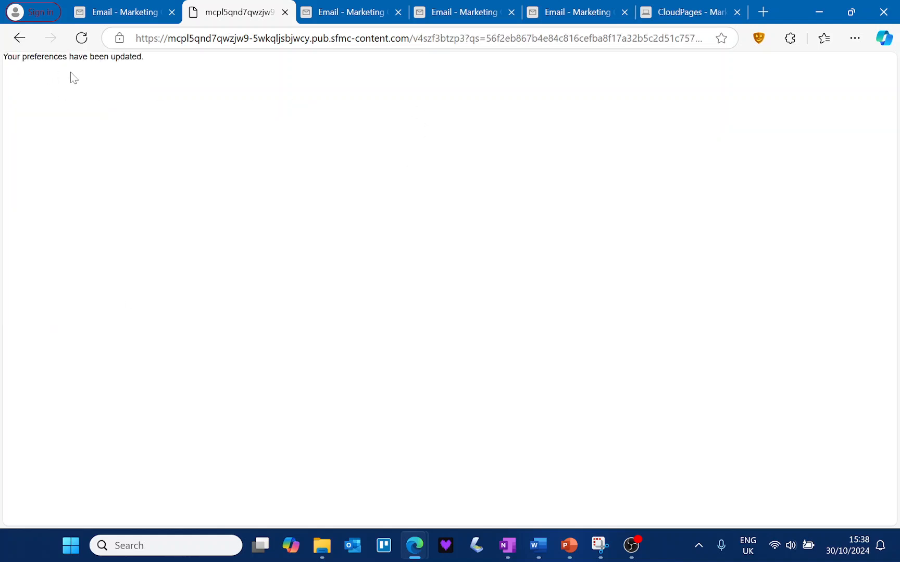
Step: Reload the subscriber data and reopen the Master Subscribers data extension to check its records against the submitted preferences
left_click(139, 17)
left_click(216, 15)
left_click(315, 16)
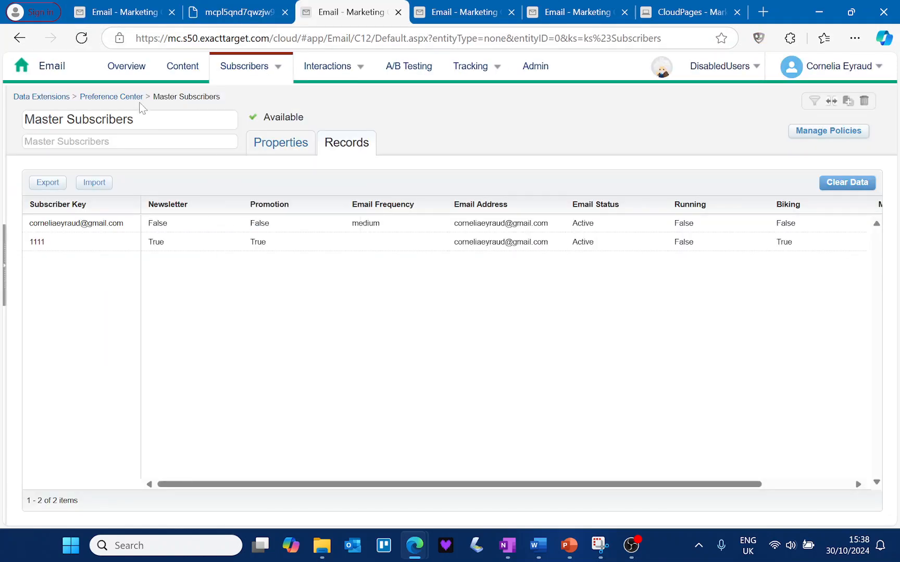
left_click(83, 39)
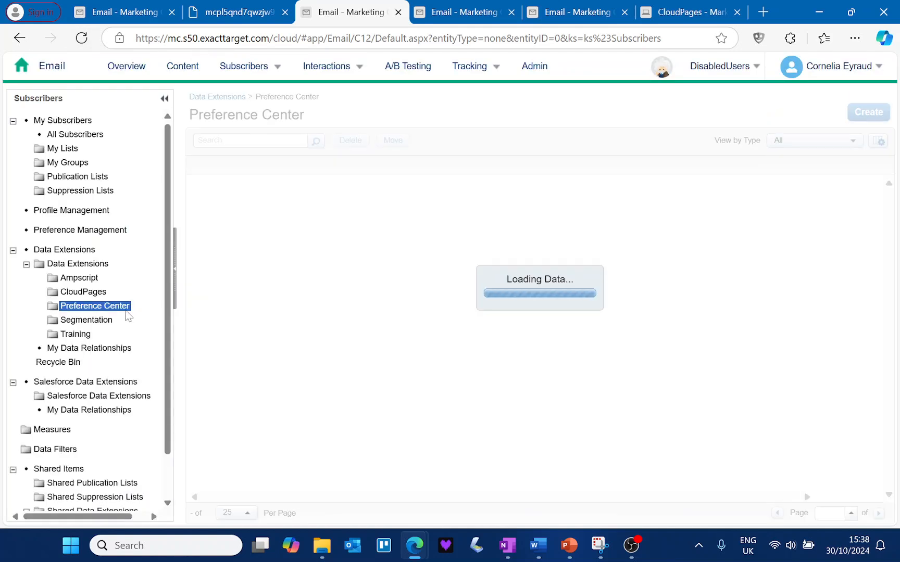
left_click(265, 183)
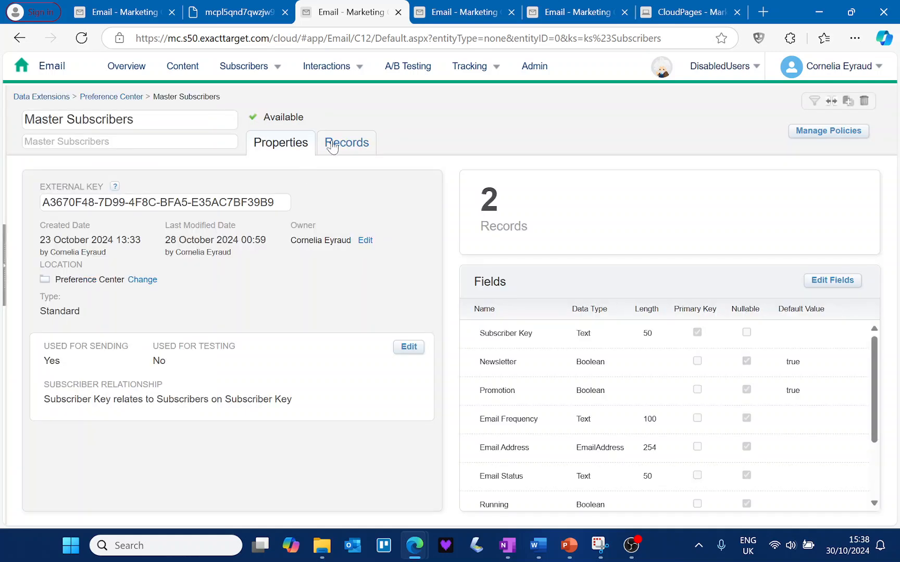
left_click(328, 142)
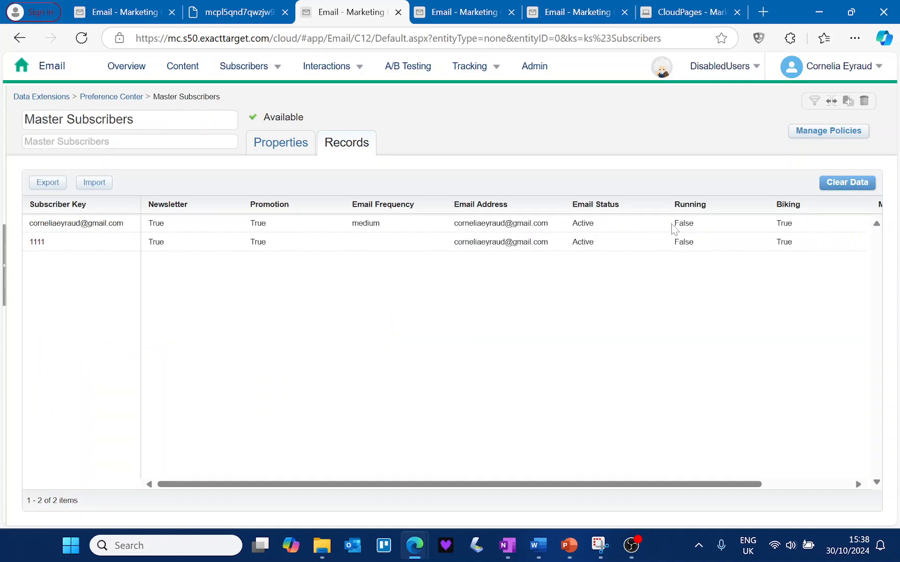
Step: Reopen the email preferences page from the email preview's footer to check the saved selections
left_click(218, 18)
left_click(145, 15)
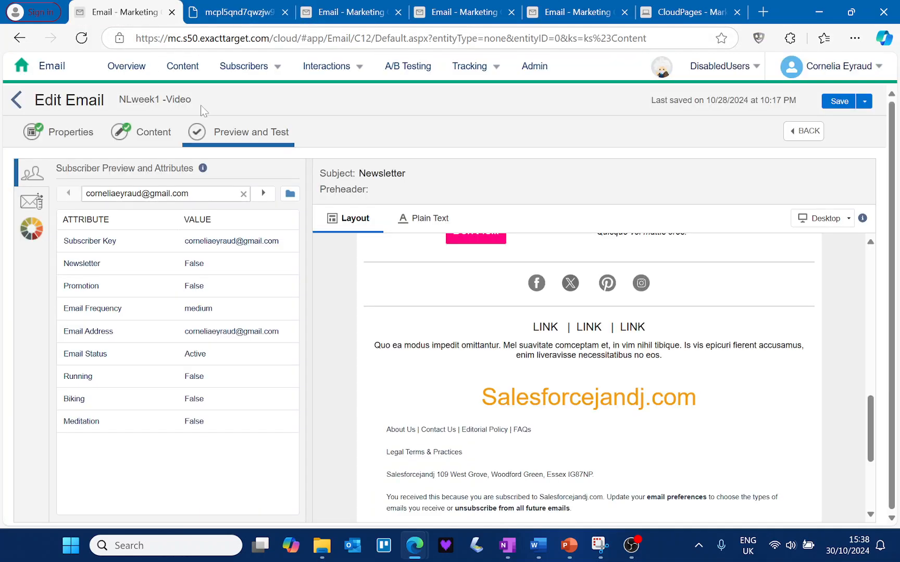
left_click(268, 19)
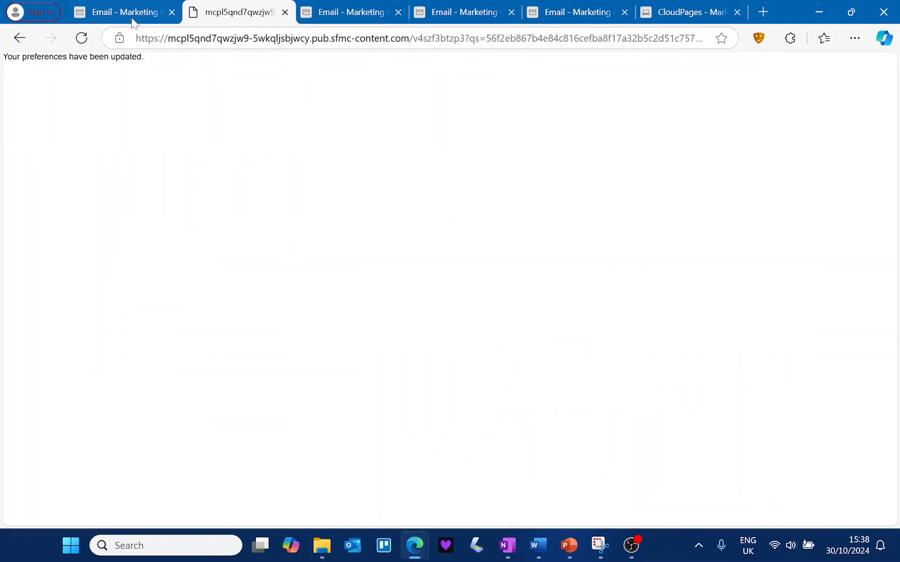
mouse_move(310, 20)
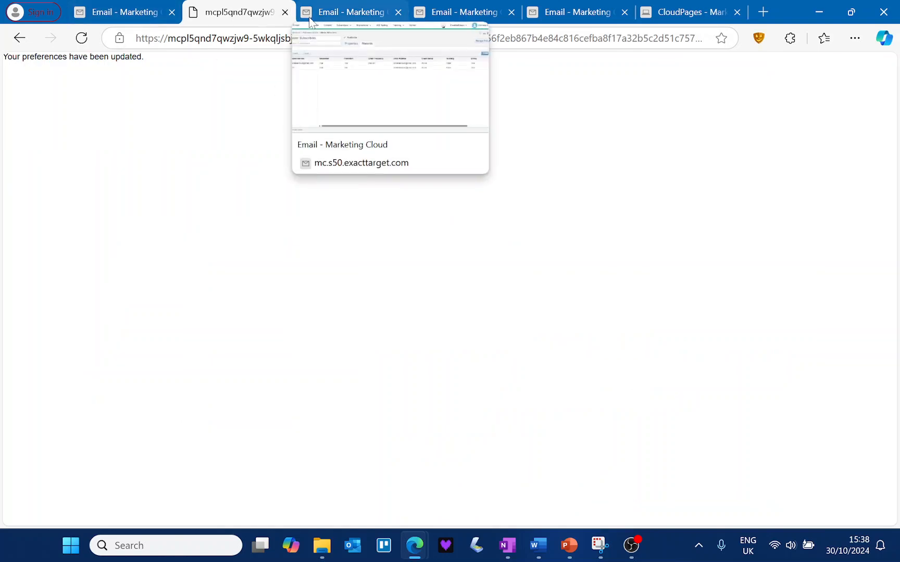
left_click(146, 15)
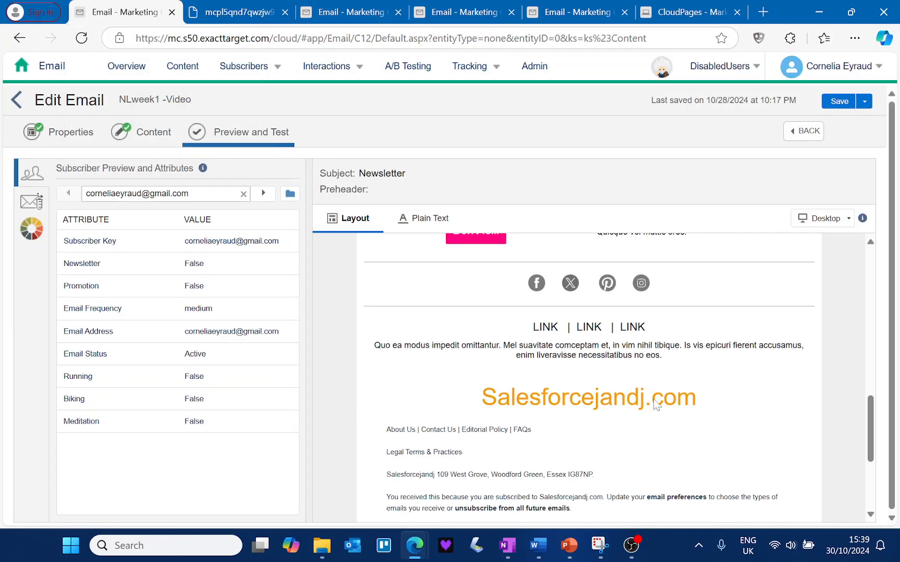
left_click(676, 498)
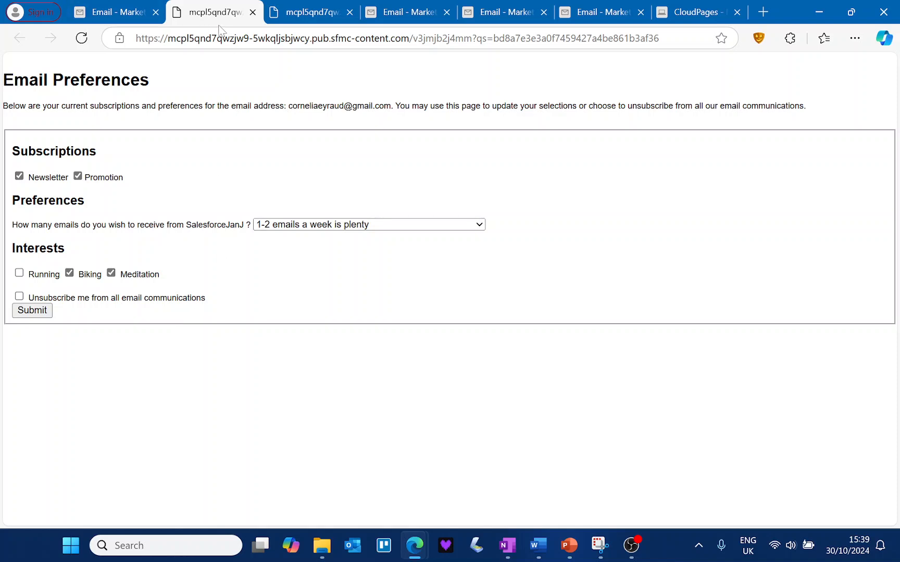
Step: Close the CPC3 code snippet and open the Custom Preference Center Videos folder in Content Builder
left_click(409, 19)
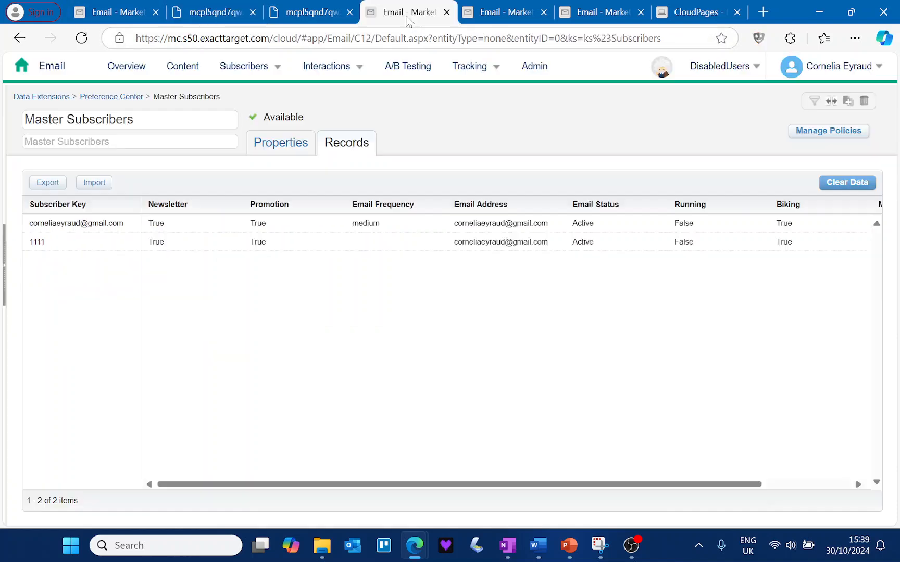
left_click(468, 17)
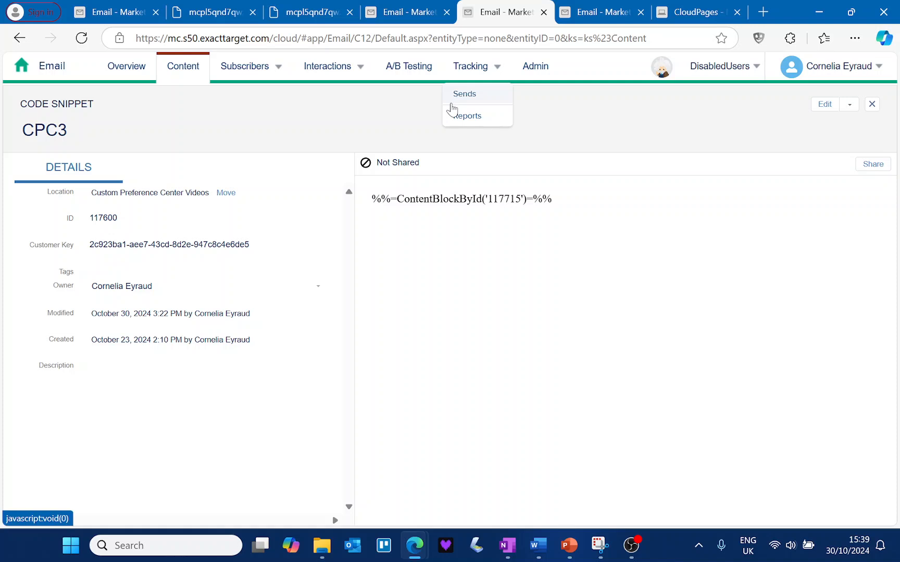
left_click(399, 15)
left_click(478, 15)
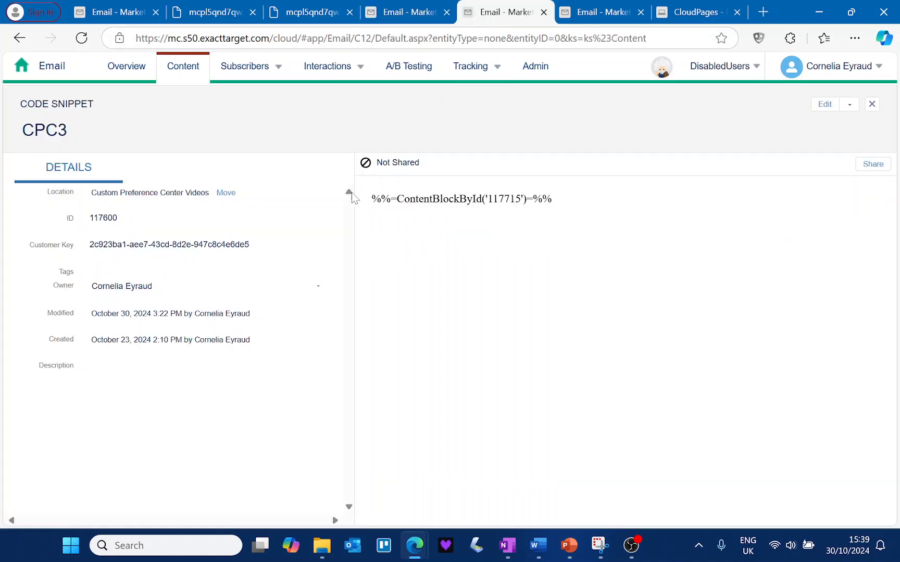
left_click(871, 104)
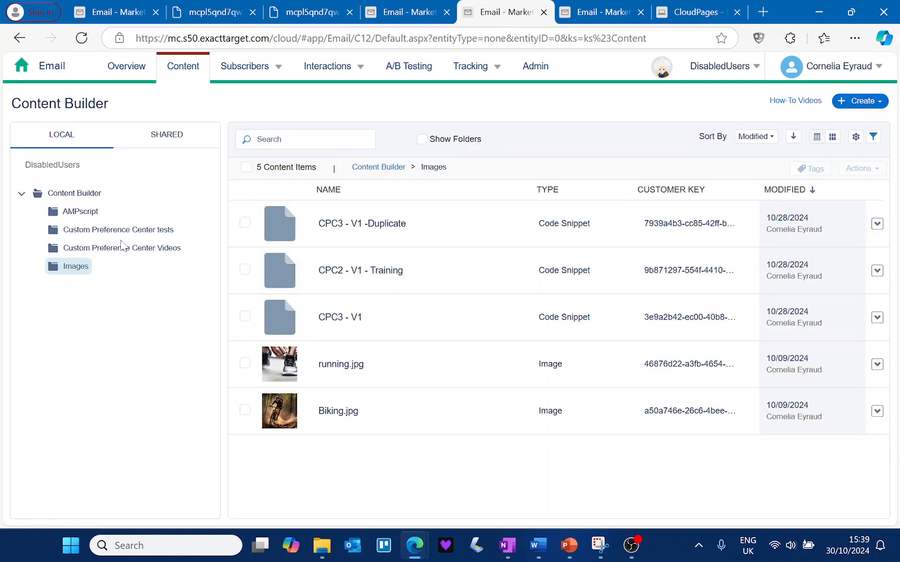
left_click(121, 248)
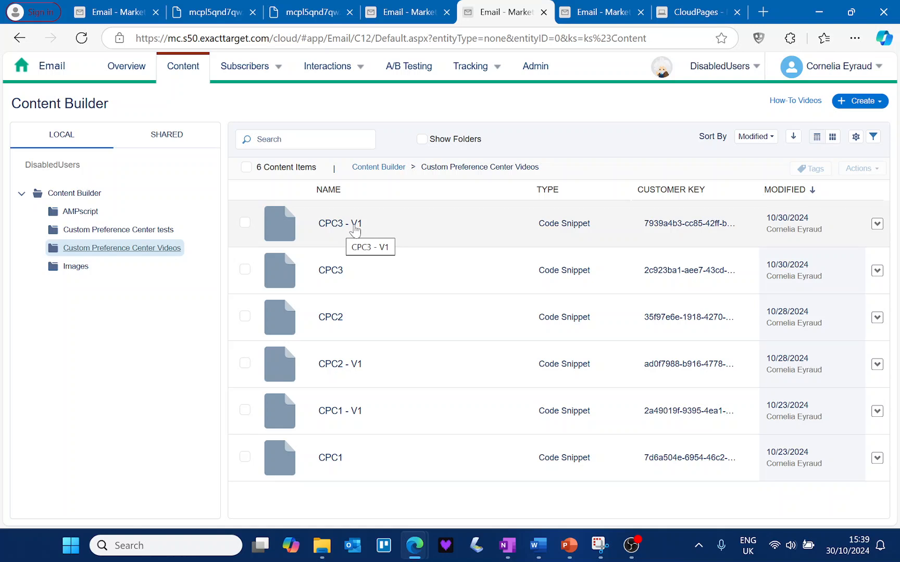
Step: Show the ID column in the content list and check the ID of the CPC3 - V1 snippet
left_click(855, 136)
left_click(842, 180)
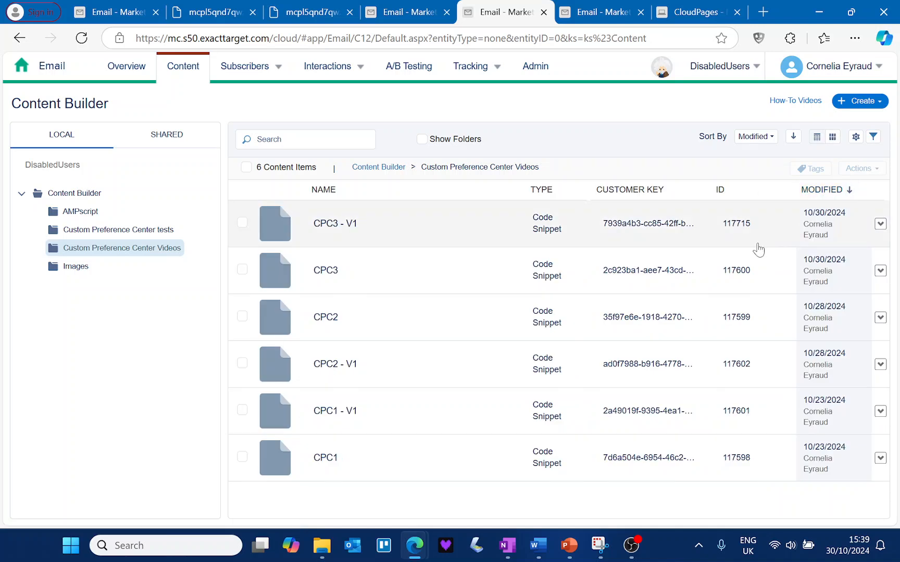
mouse_move(660, 465)
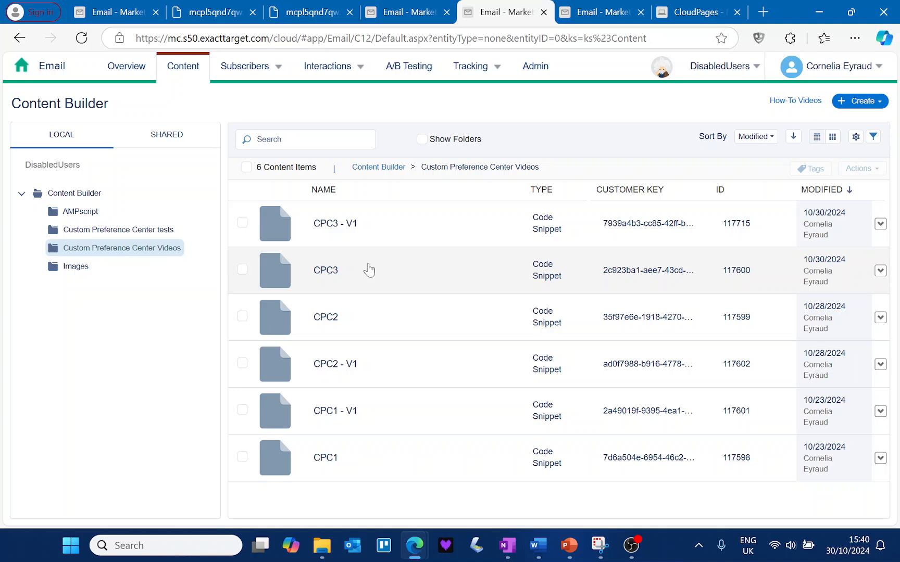
mouse_move(736, 229)
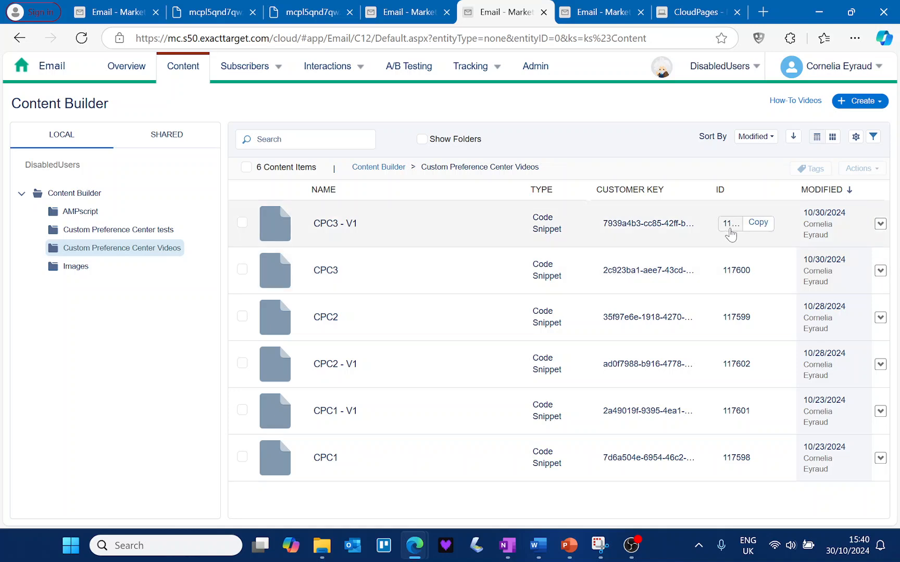
Step: Check the content block reference inside the CPC3 snippet, and open the CPC3 - V1 snippet
left_click(330, 276)
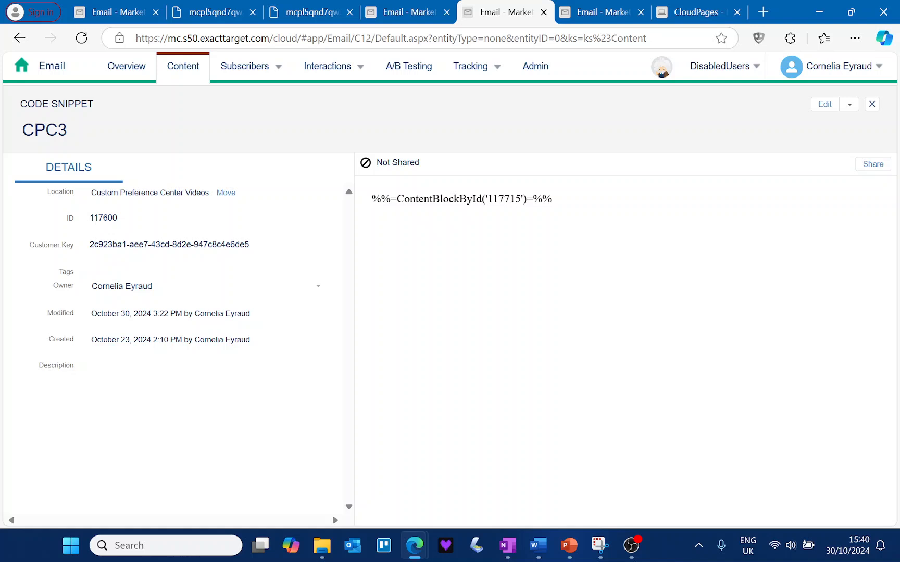
left_click(871, 104)
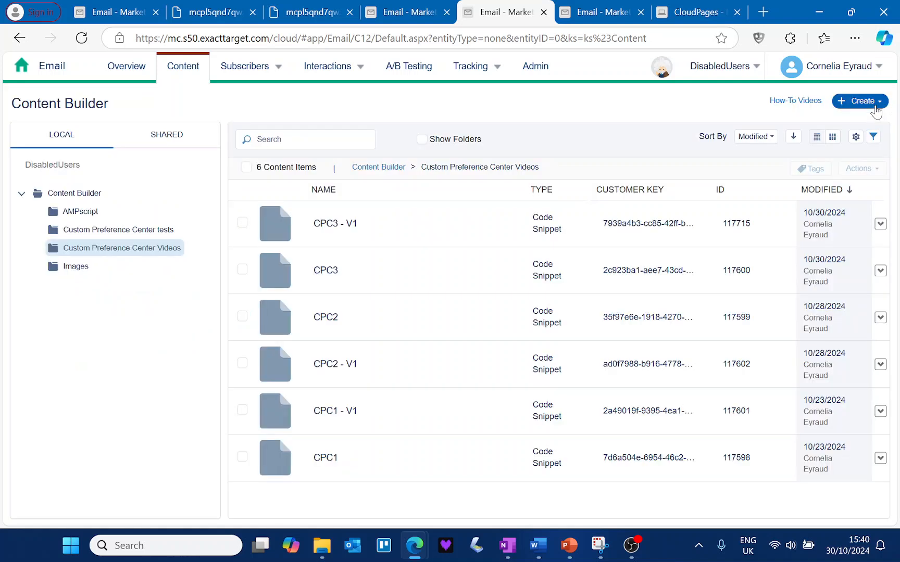
left_click(442, 225)
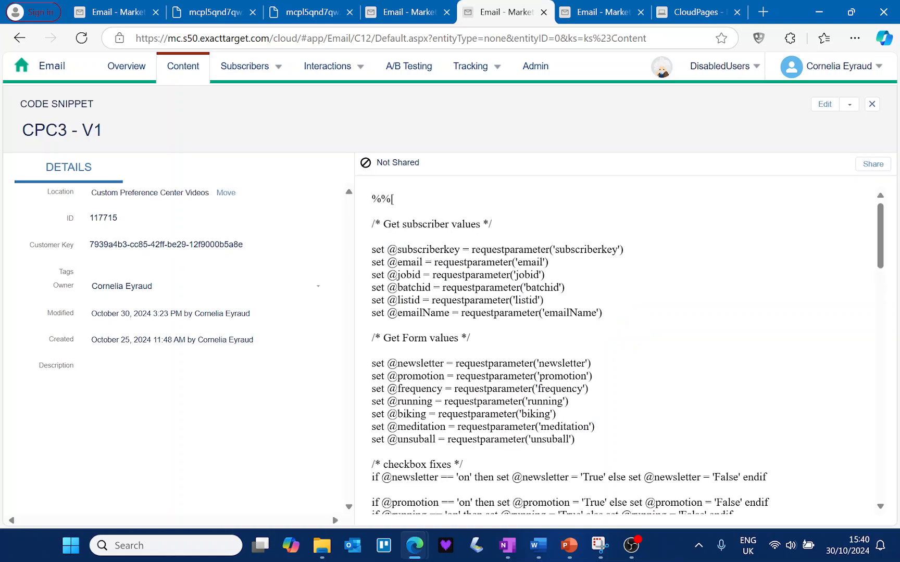
Step: Examine how the CPC3 - V1 code retrieves subscriber and form values and converts the checkbox values
scroll(563, 300, "down", 4)
scroll(562, 301, "down", 9)
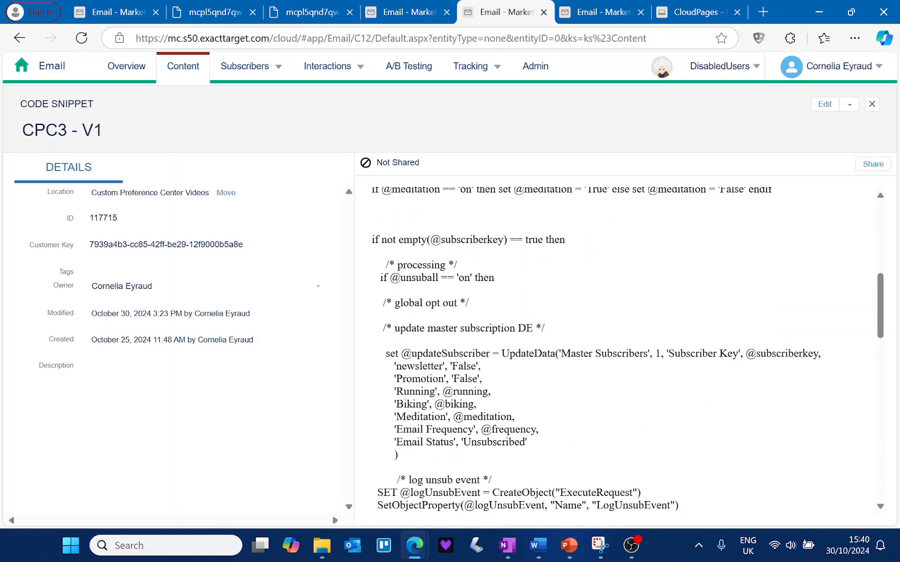
scroll(601, 319, "down", 3)
scroll(601, 319, "up", 10)
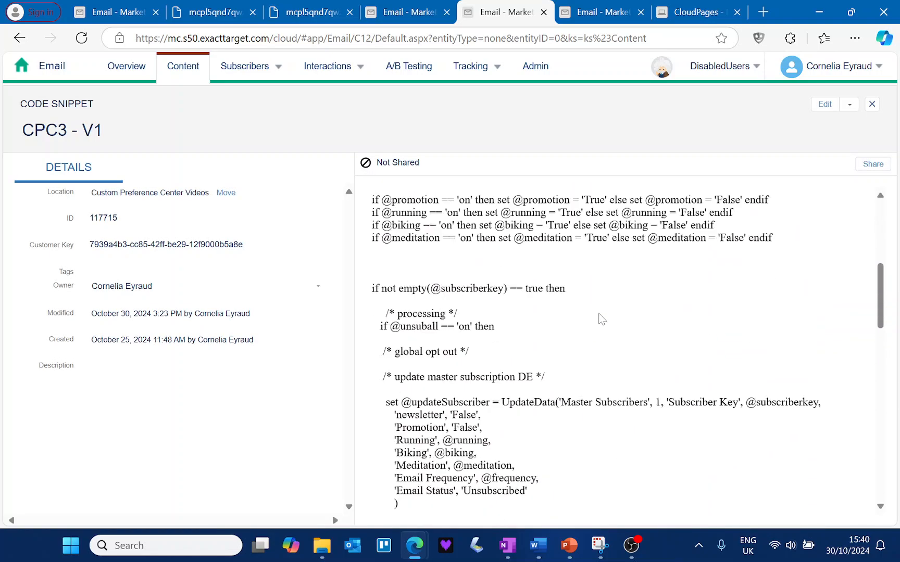
scroll(601, 319, "up", 3)
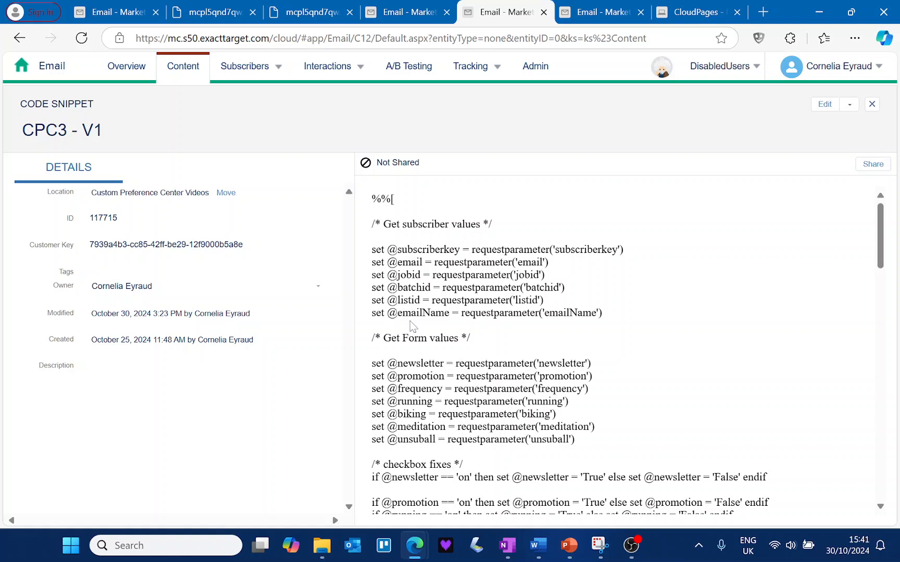
scroll(619, 344, "down", 2)
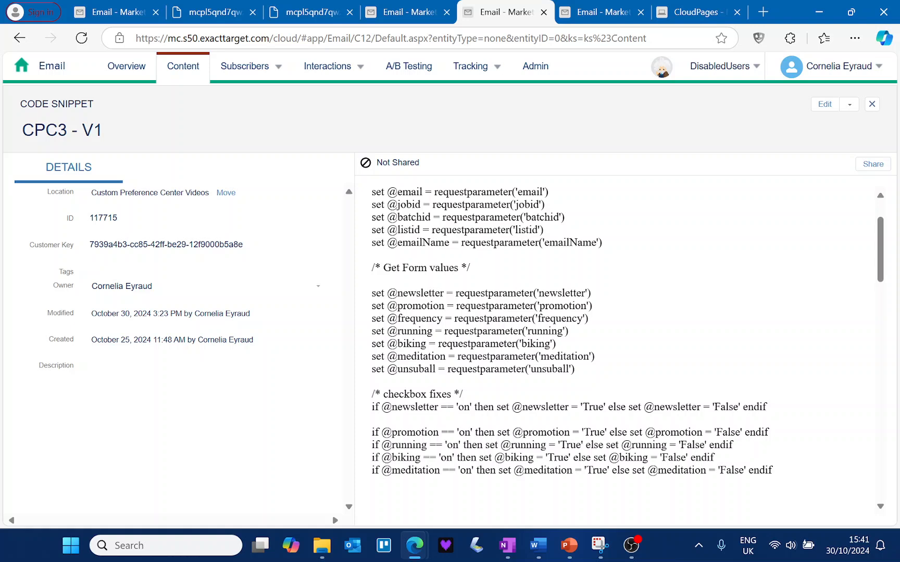
scroll(559, 379, "down", 2)
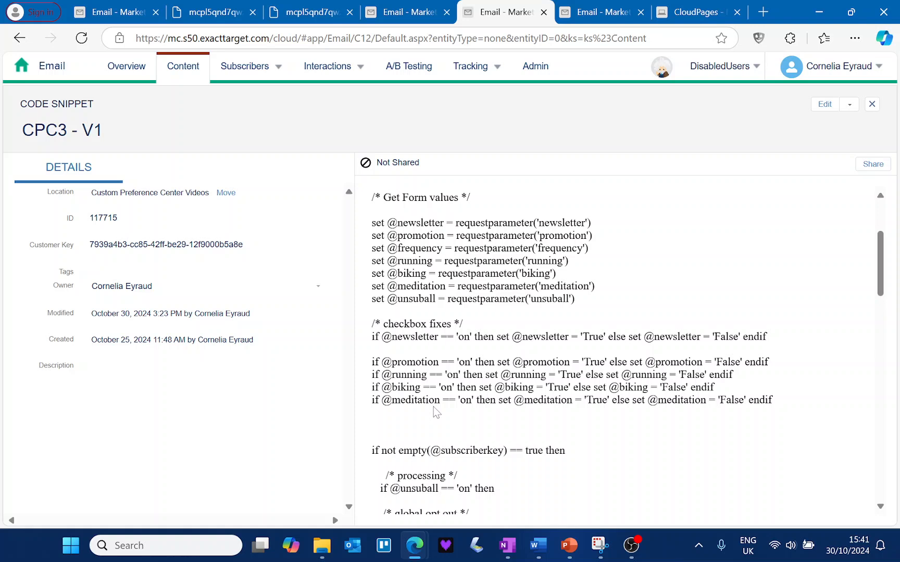
scroll(458, 404, "down", 1)
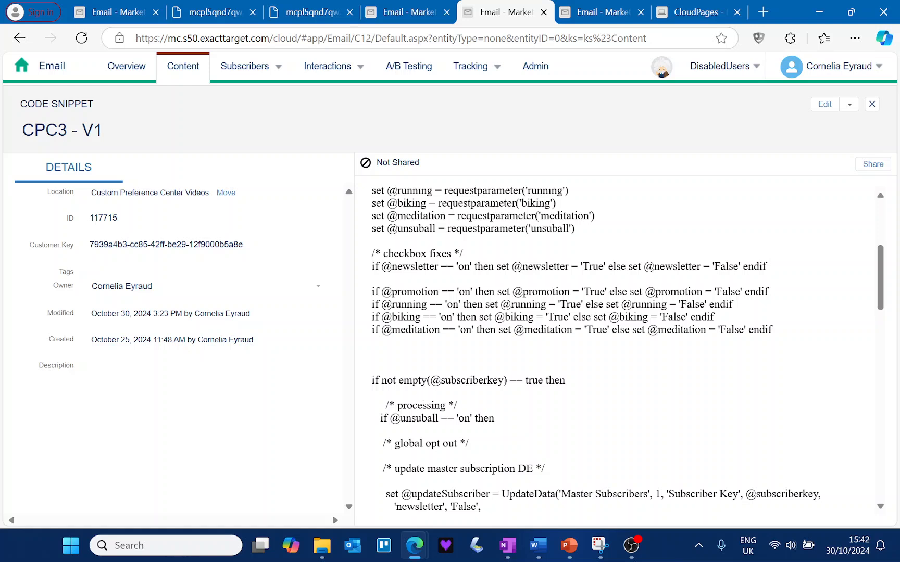
scroll(562, 407, "down", 3)
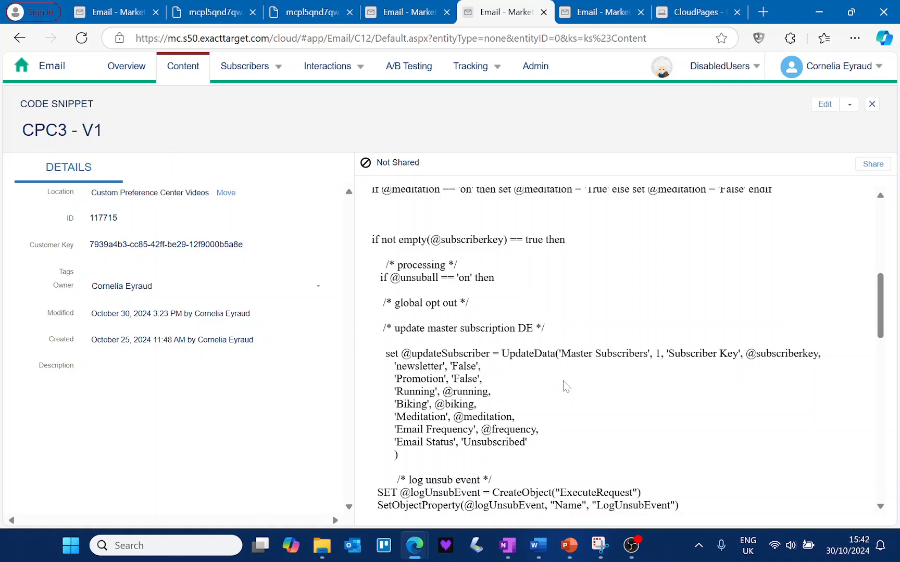
scroll(562, 380, "down", 2)
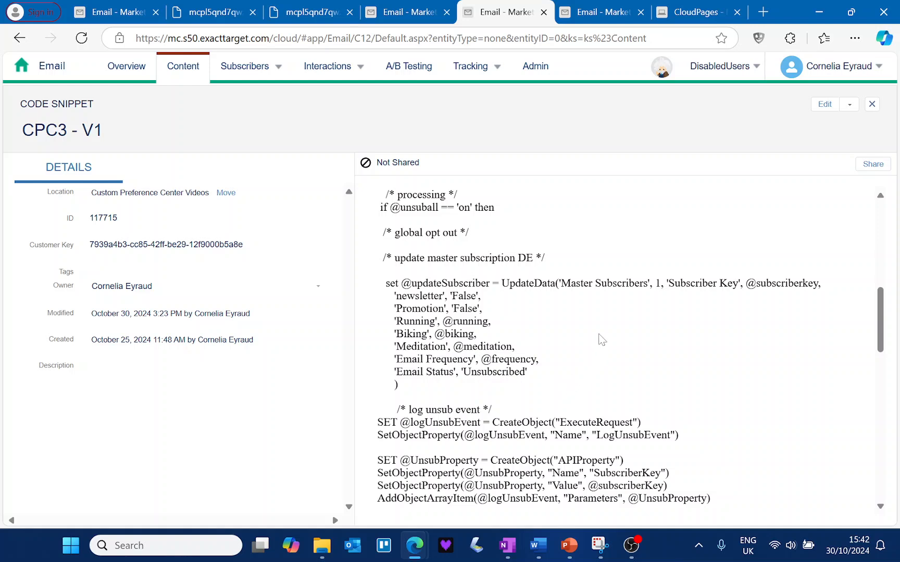
scroll(602, 339, "down", 2)
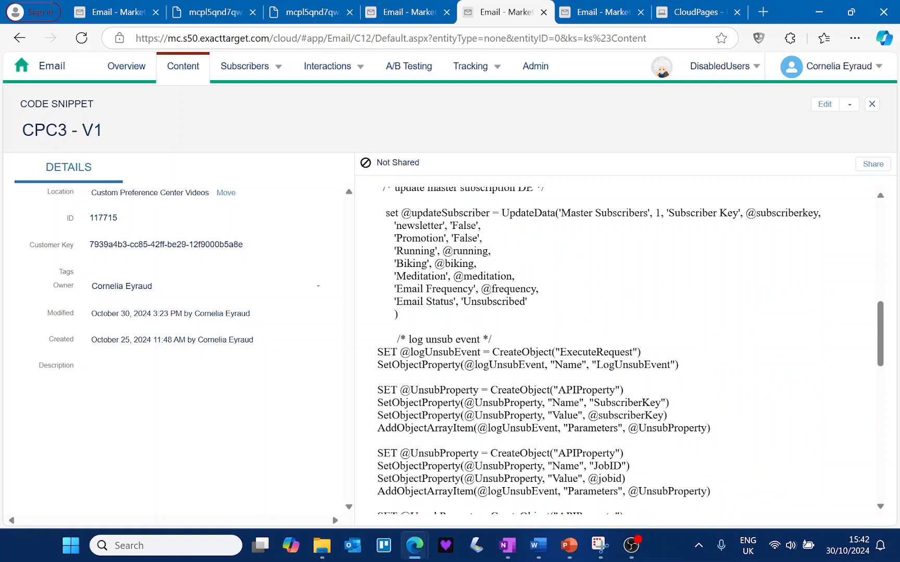
scroll(632, 257, "up", 2)
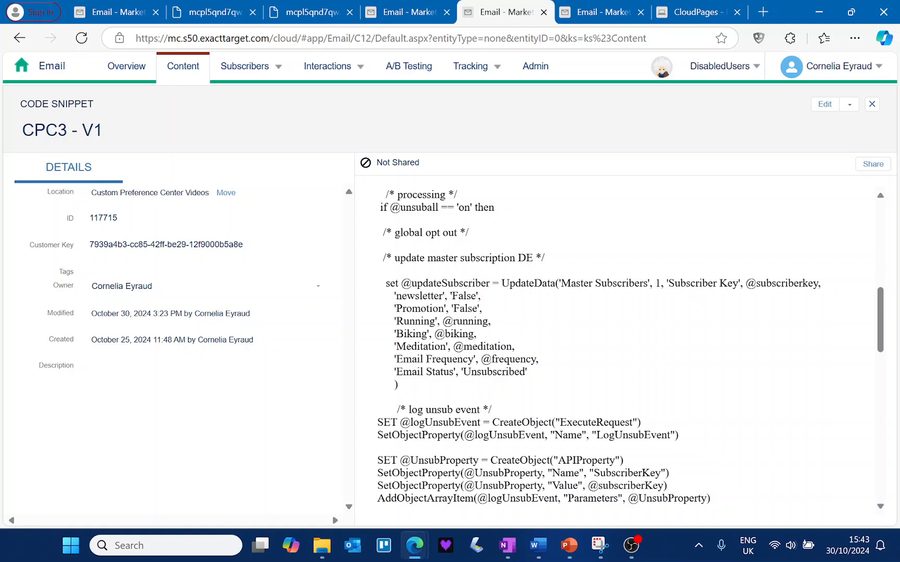
scroll(501, 385, "down", 2)
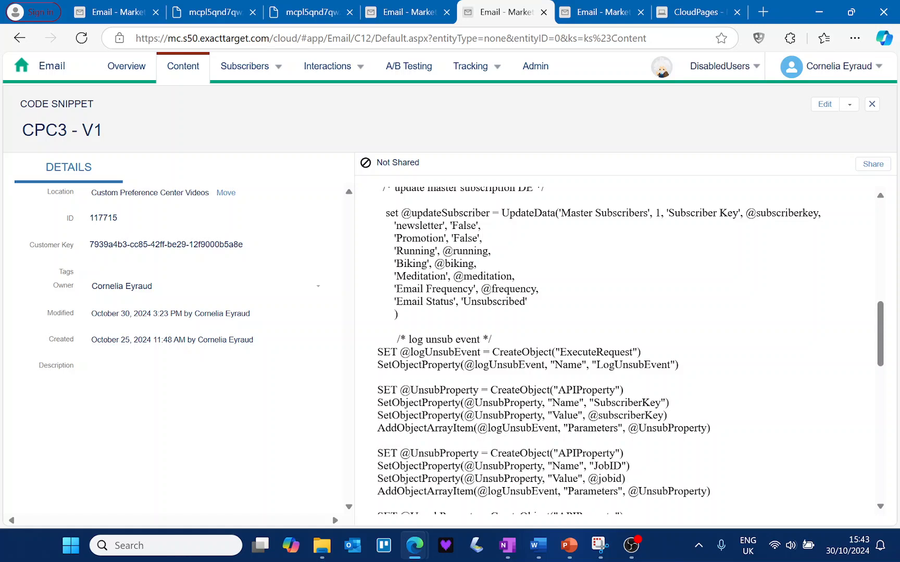
Step: Examine the LogUnsubEvent code with its SubscriberKey, JobID, ListID and BatchID parameters and the unsubscribe messages
scroll(541, 349, "down", 2)
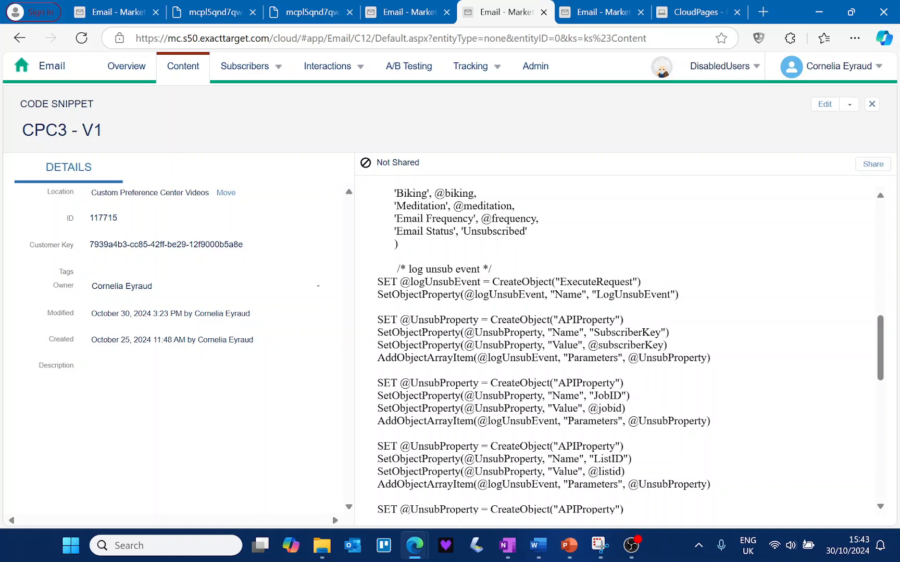
scroll(634, 473, "down", 1)
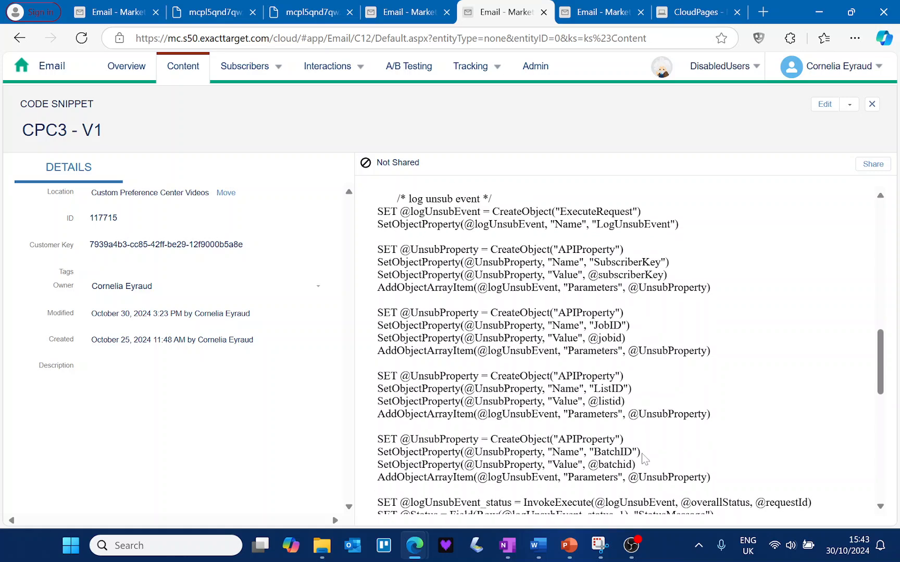
scroll(643, 458, "down", 1)
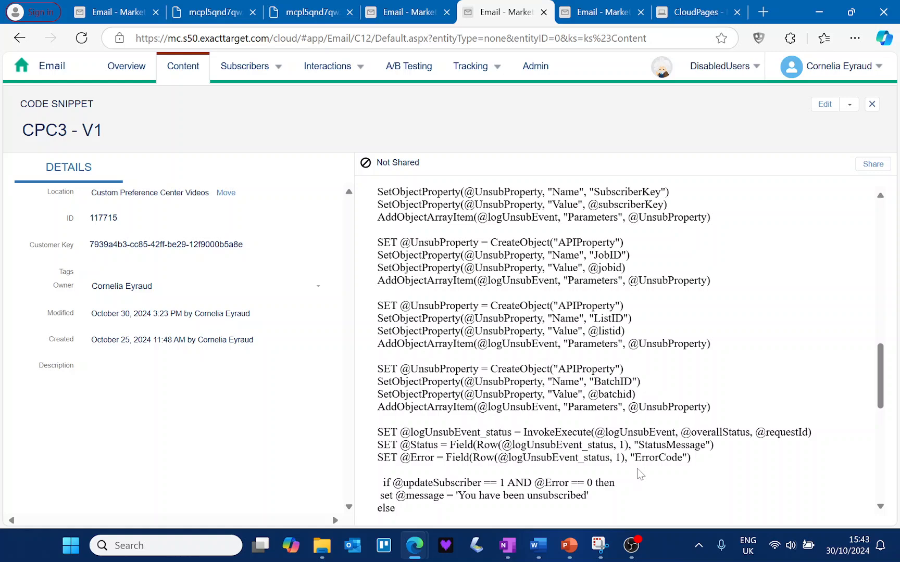
scroll(637, 468, "down", 2)
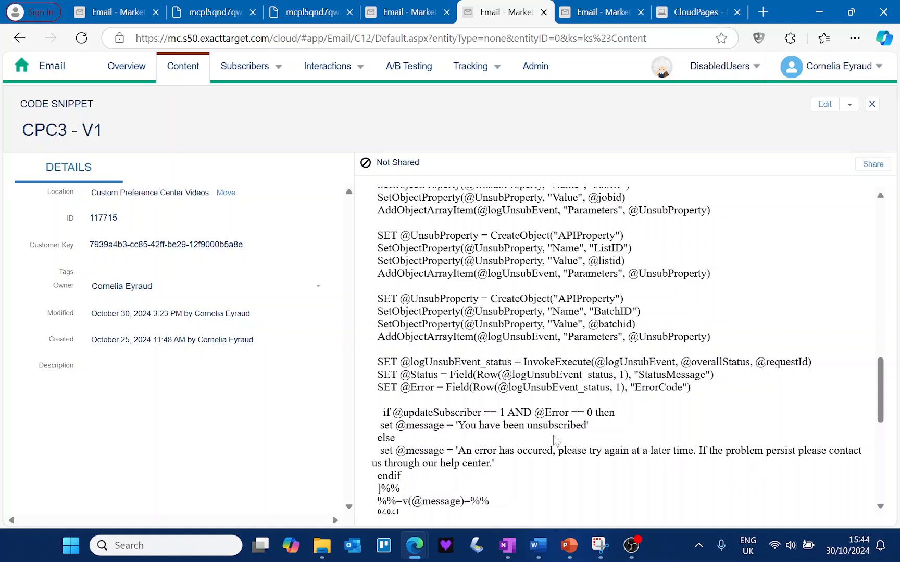
Step: Examine the subscription changes update and the redirect for a missing subscriber key, and return to the start of the code
scroll(564, 440, "down", 3)
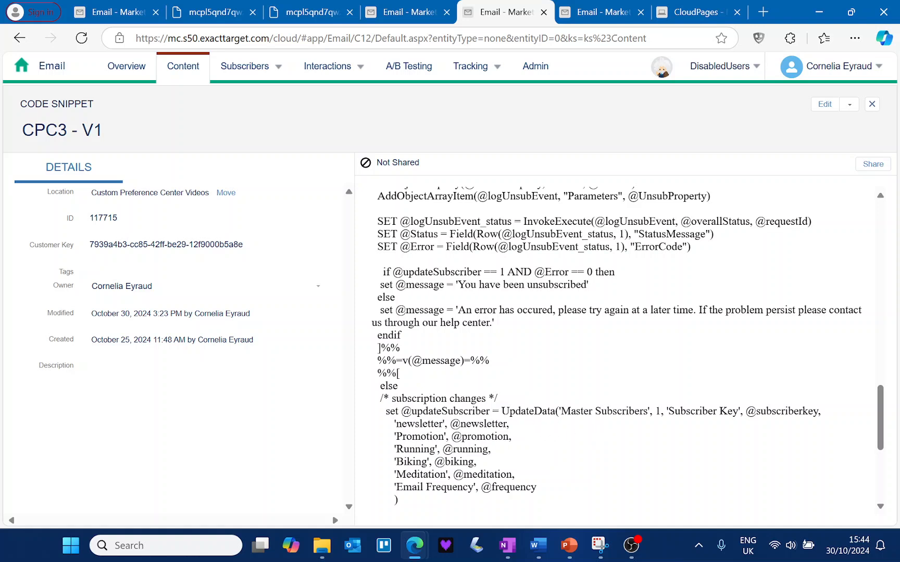
scroll(583, 461, "down", 2)
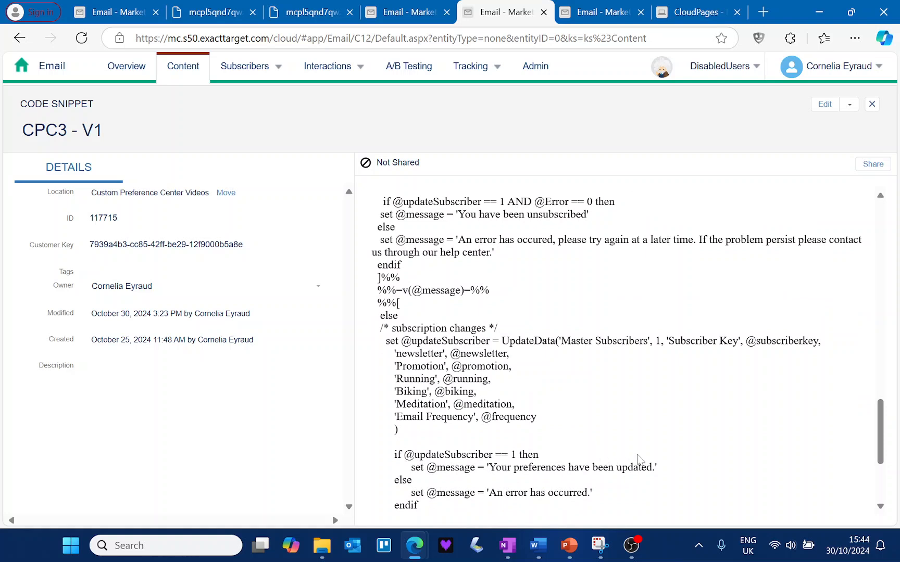
scroll(636, 458, "down", 4)
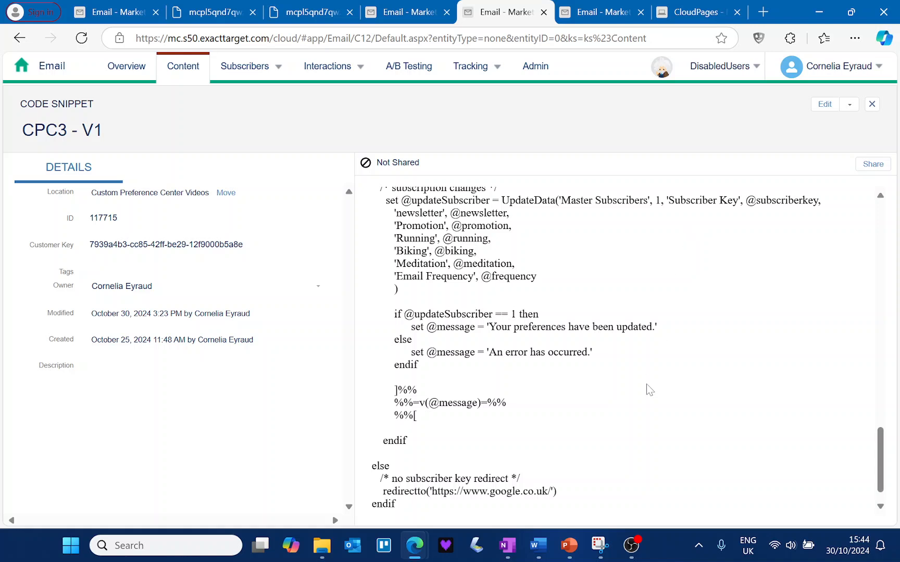
scroll(646, 389, "down", 1)
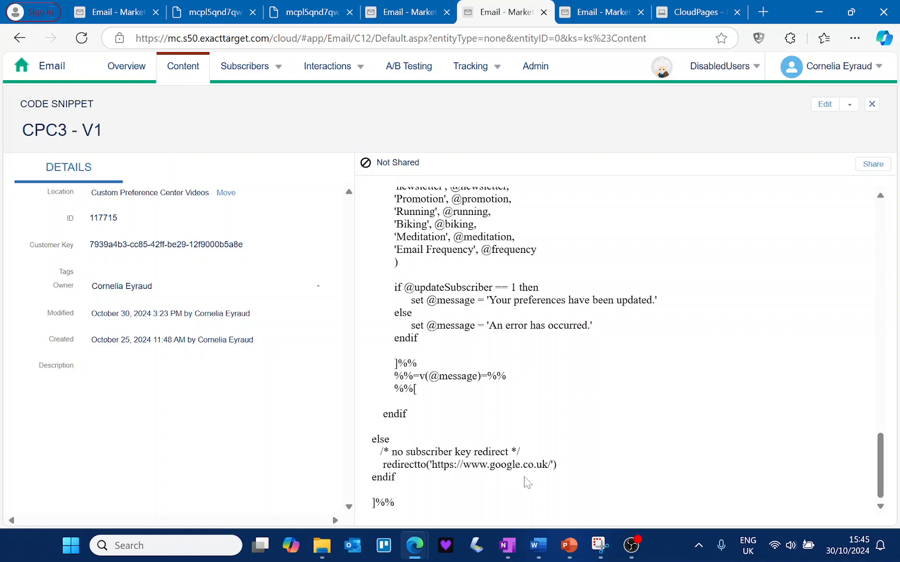
scroll(568, 461, "up", 5)
scroll(568, 461, "up", 15)
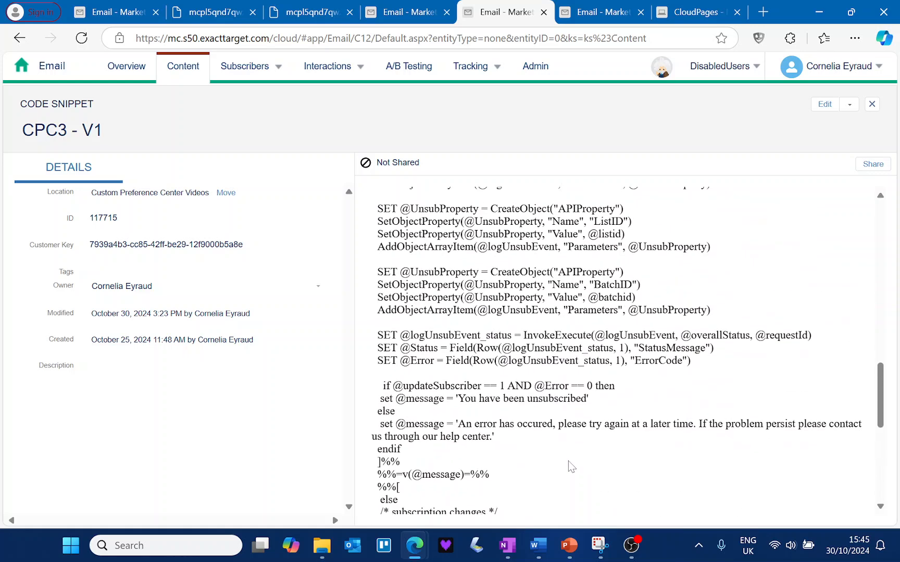
scroll(568, 461, "up", 5)
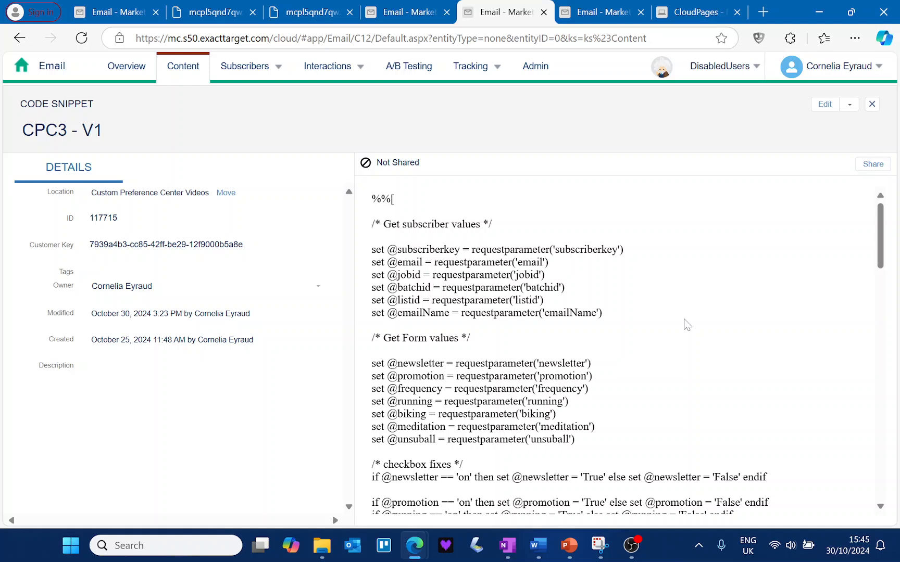
Step: Switch to CloudPages and leave the Processing Updated Preference Form editor, discarding the unsaved changes
left_click(692, 13)
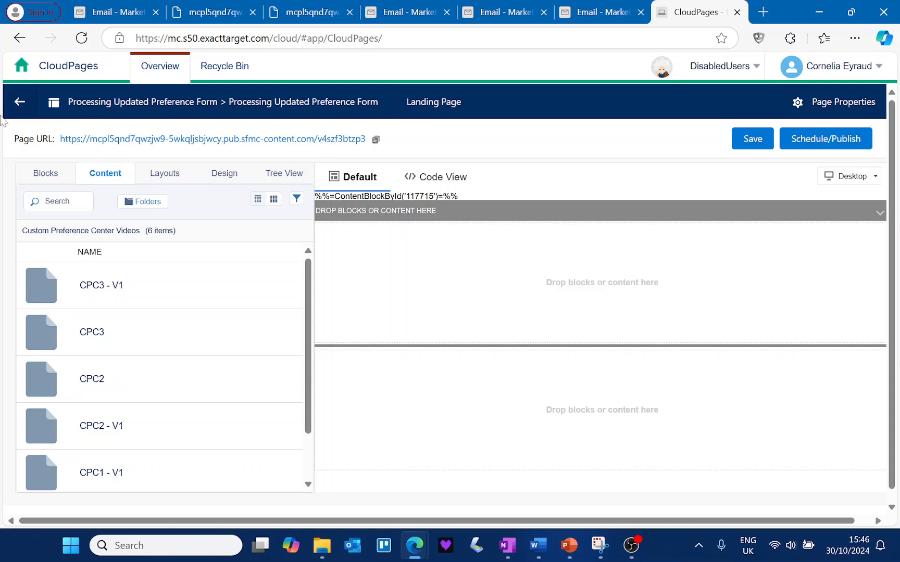
left_click(17, 106)
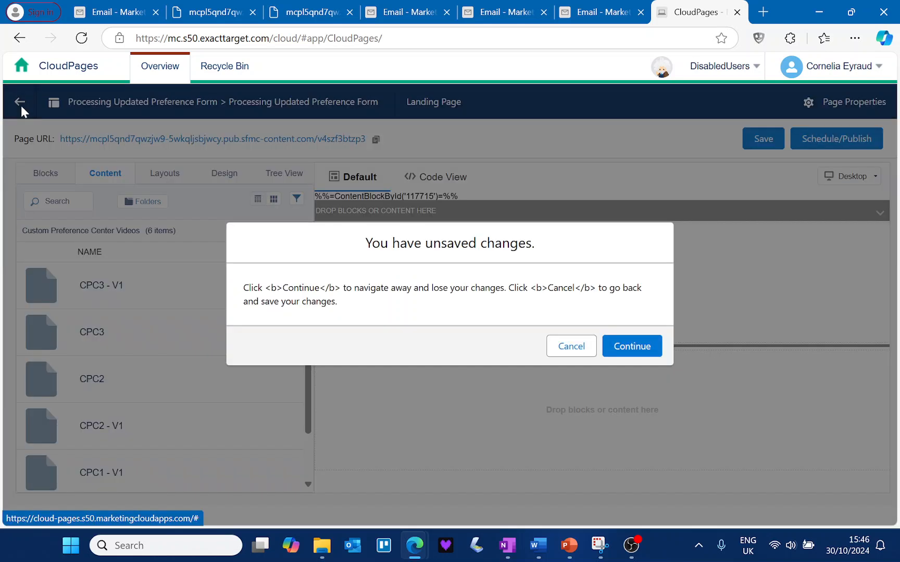
left_click(622, 350)
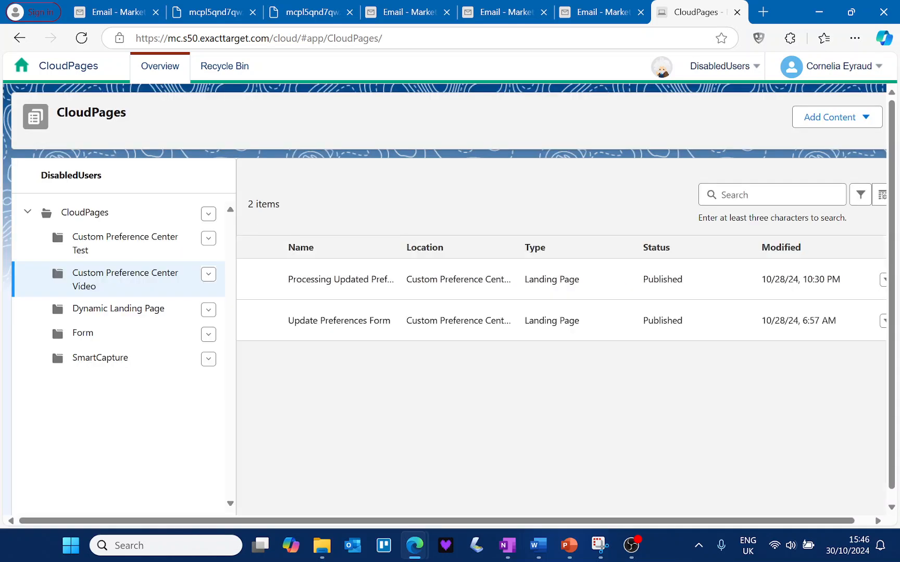
Step: Reopen CloudPages from the Marketing Cloud dashboard and show the Custom Preference Center Video folder
left_click(66, 70)
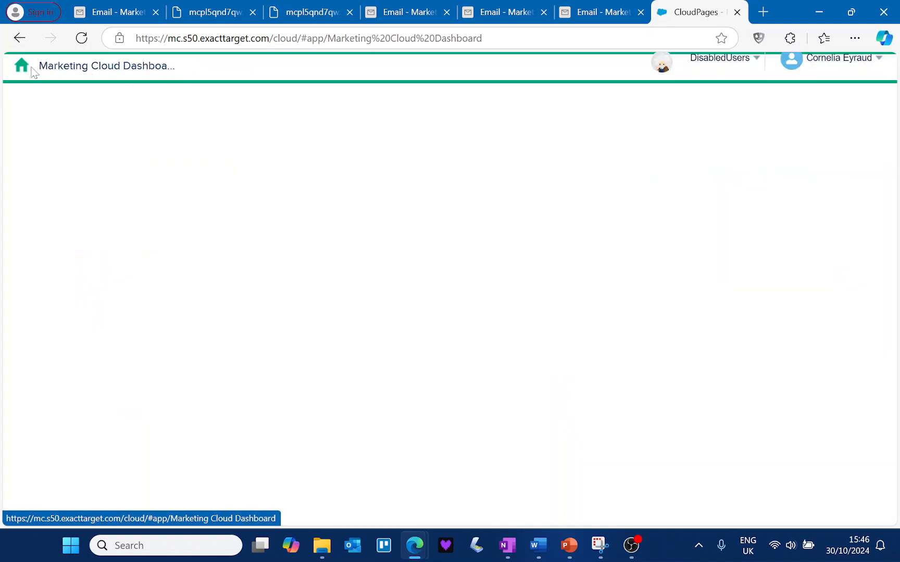
mouse_move(283, 150)
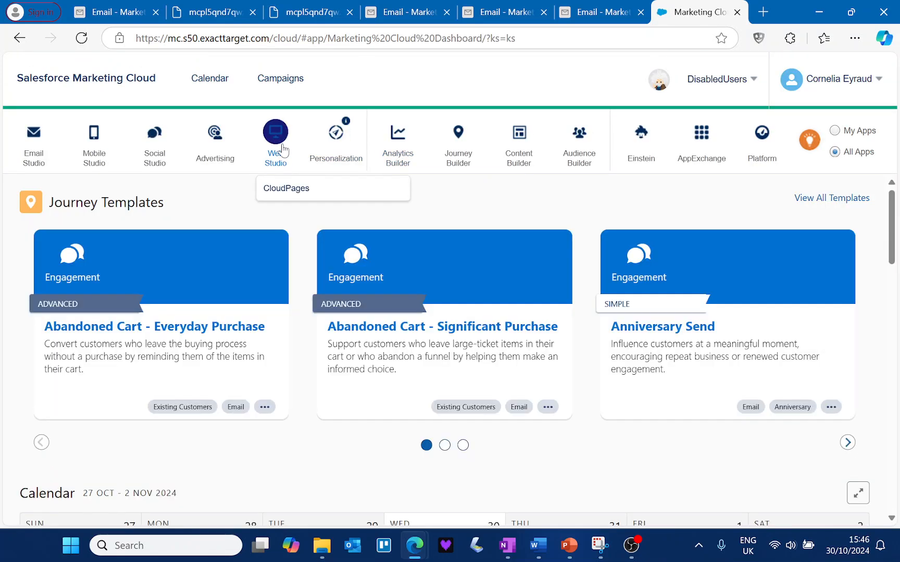
left_click(281, 191)
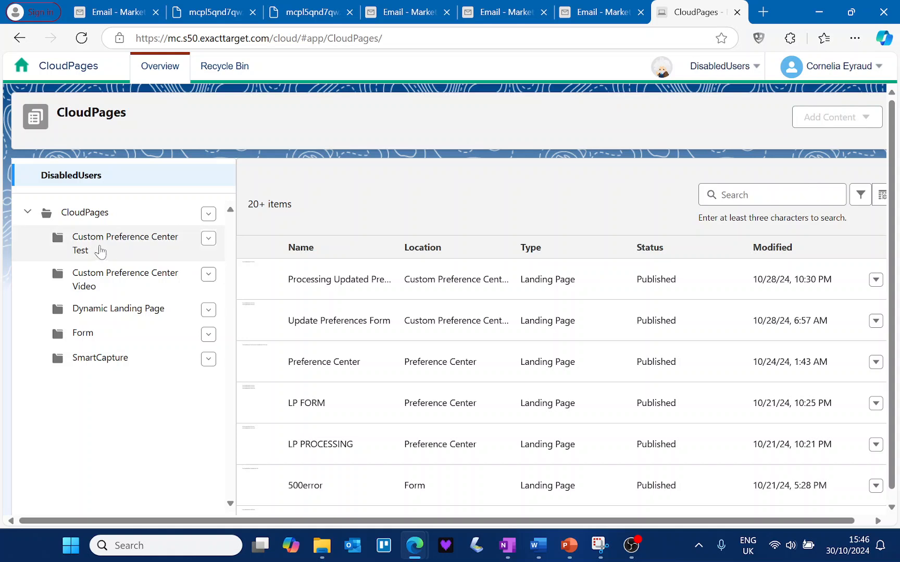
left_click(73, 215)
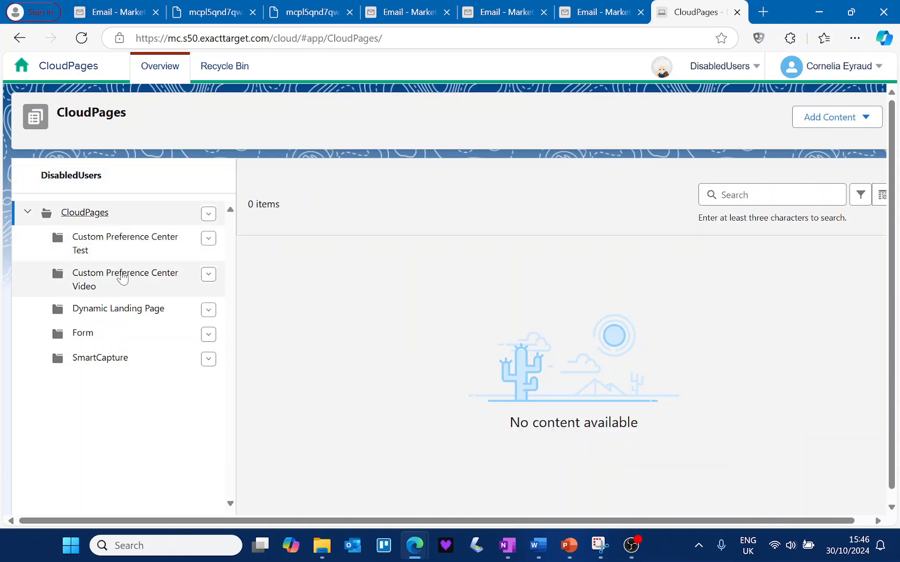
left_click(123, 278)
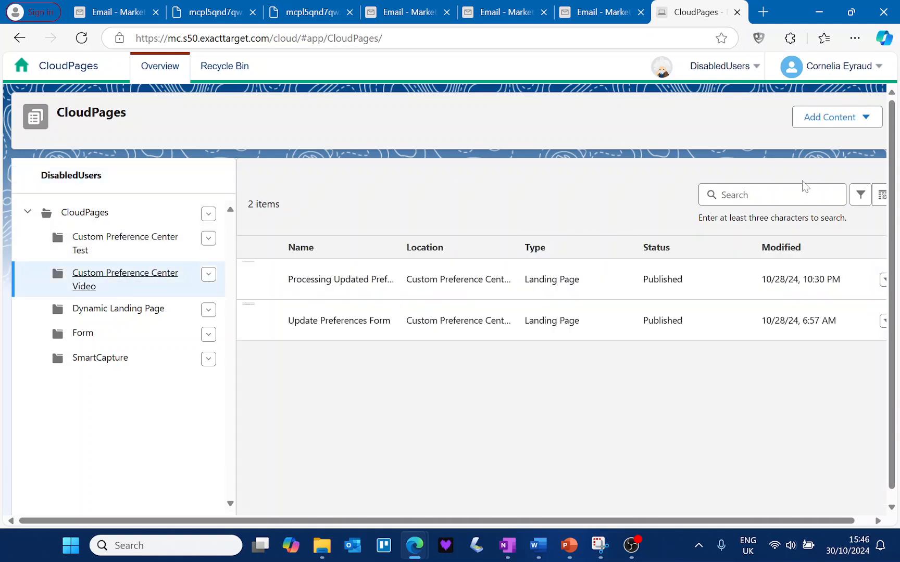
Step: View the content types that can be added, and open the Processing Updated Preference Form landing page's available layouts
left_click(860, 124)
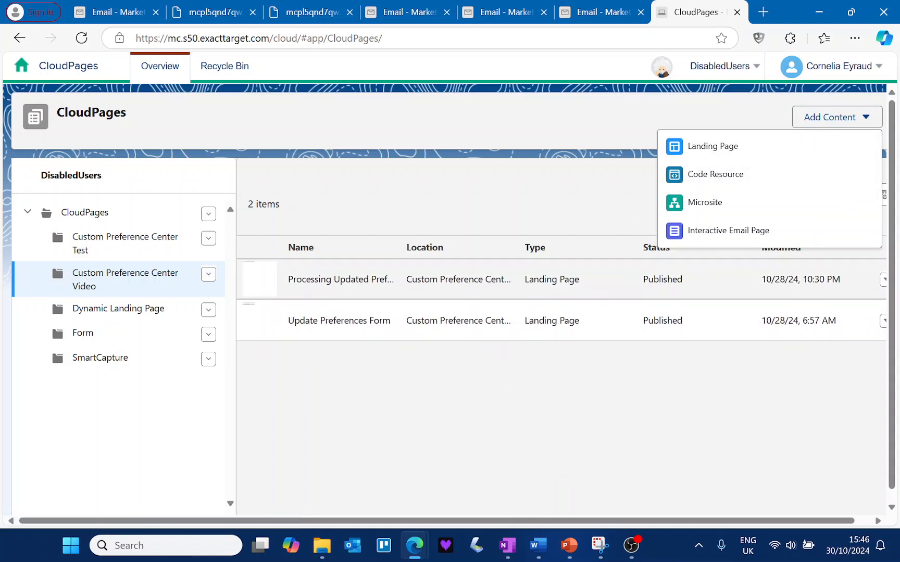
left_click(883, 280)
left_click(752, 308)
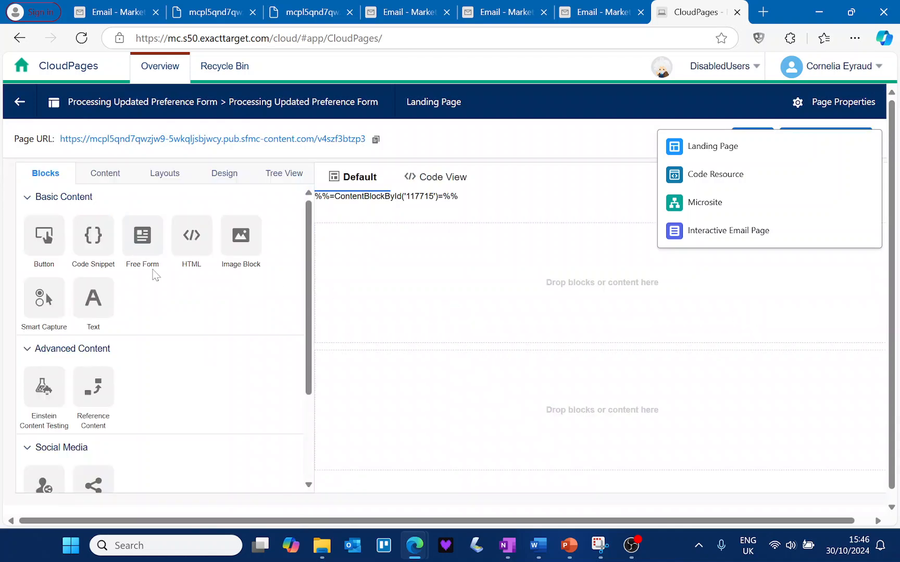
left_click(160, 179)
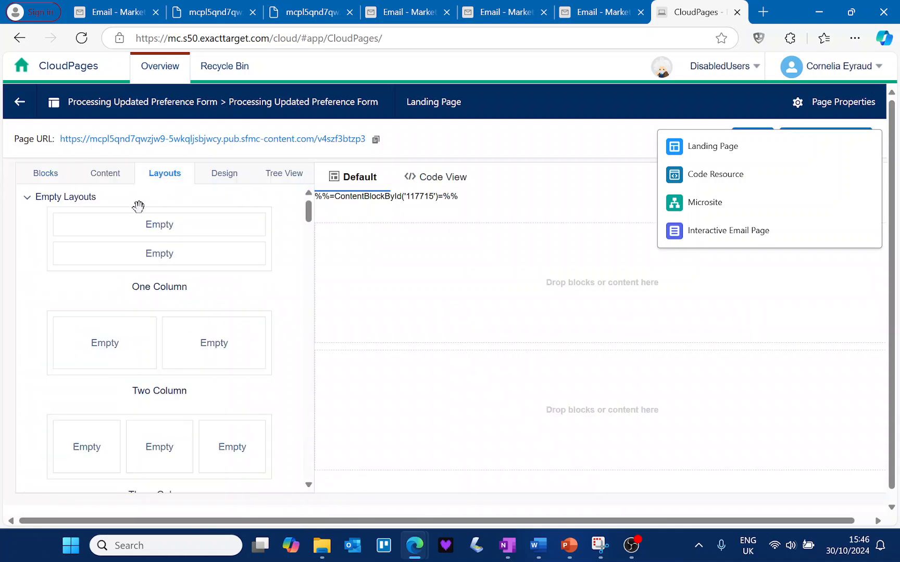
Step: Add the CPC3 code snippet from the saved content to the Processing Updated Preference Form page and finish editing it
left_click(118, 182)
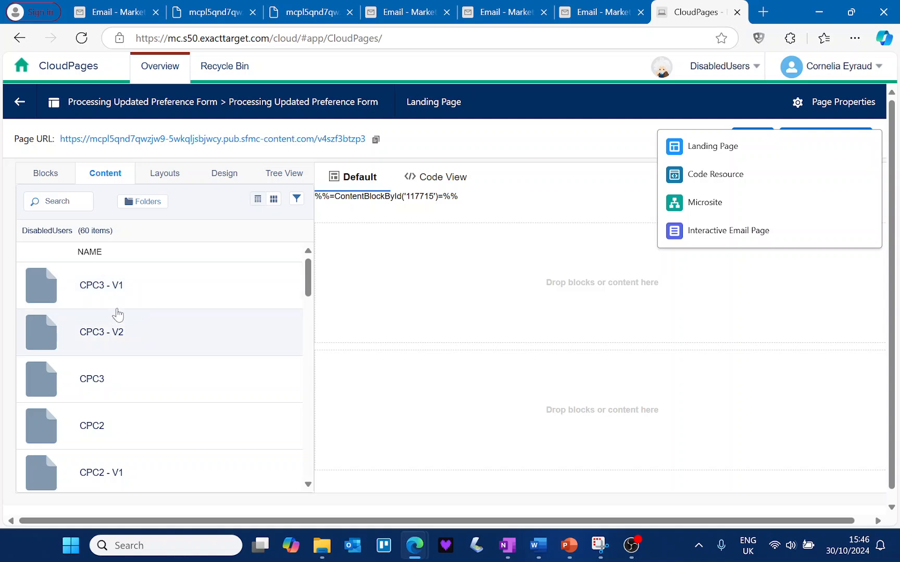
left_click_drag(124, 383, 506, 307)
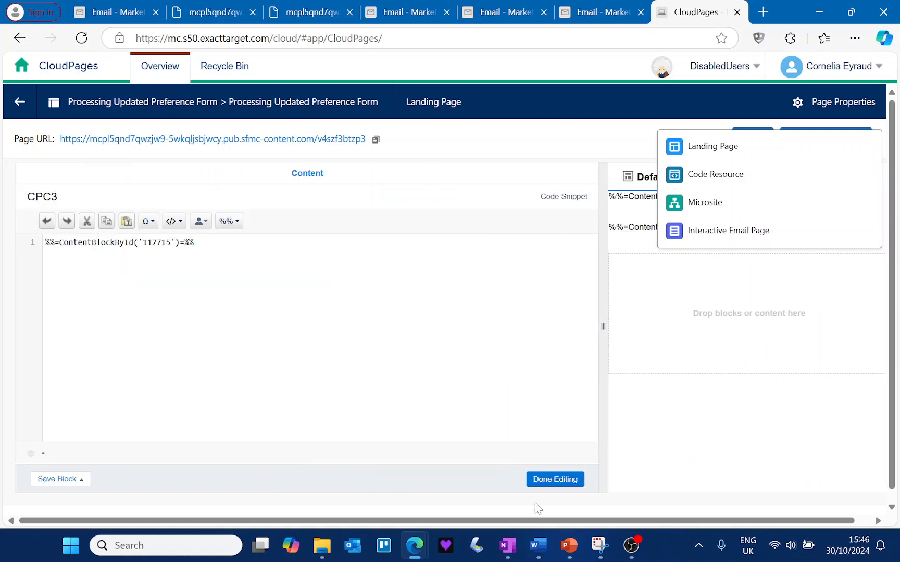
left_click(542, 482)
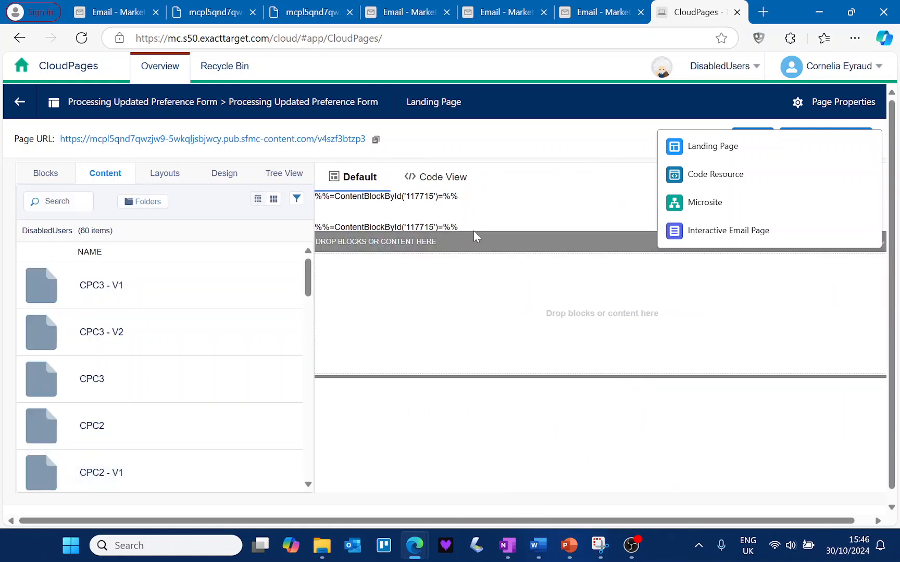
Step: Delete the newly added second CPC3 code snippet from the landing page
left_click(457, 227)
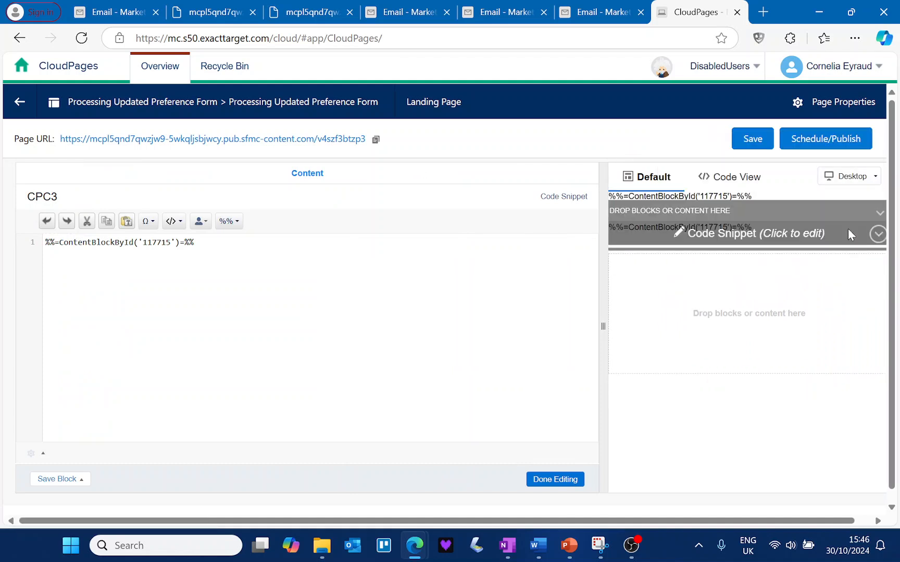
left_click(877, 237)
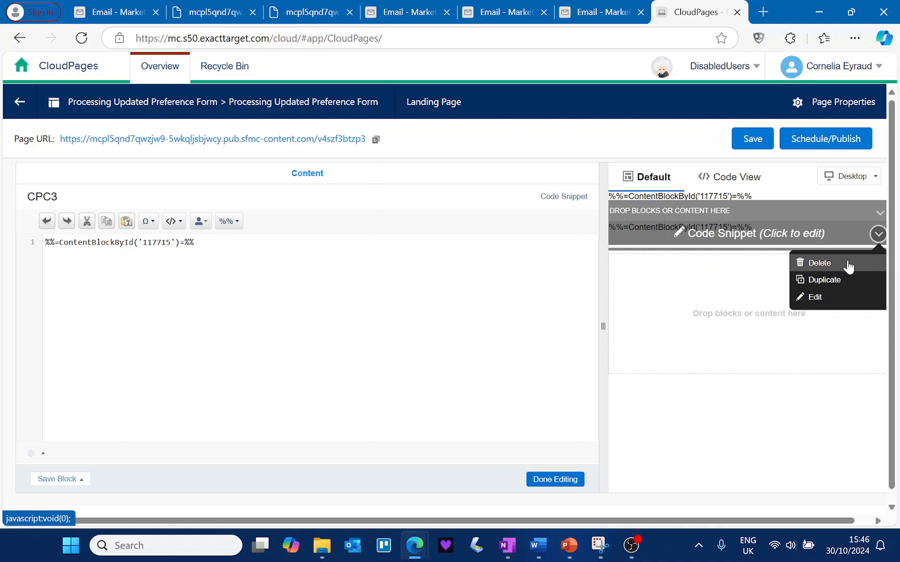
left_click(849, 264)
left_click(765, 288)
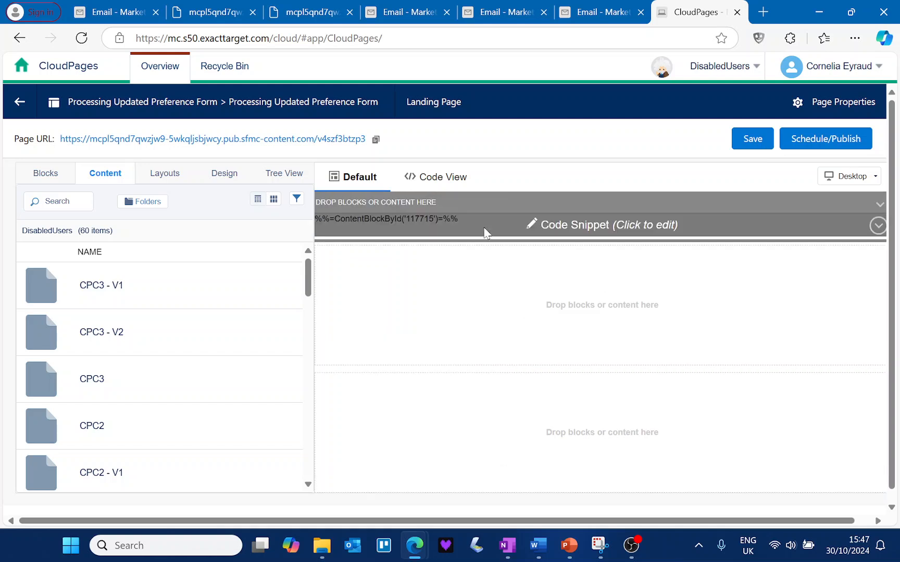
Step: Close the CPC3 - V1 snippet in Content Builder to view the Custom Preference Center Videos folder, and return to CloudPages
left_click(538, 223)
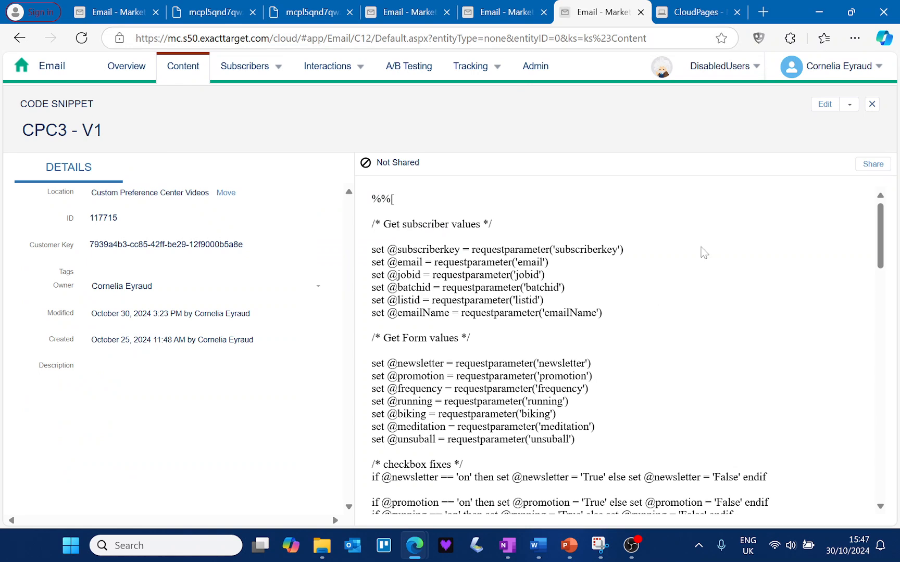
left_click(871, 104)
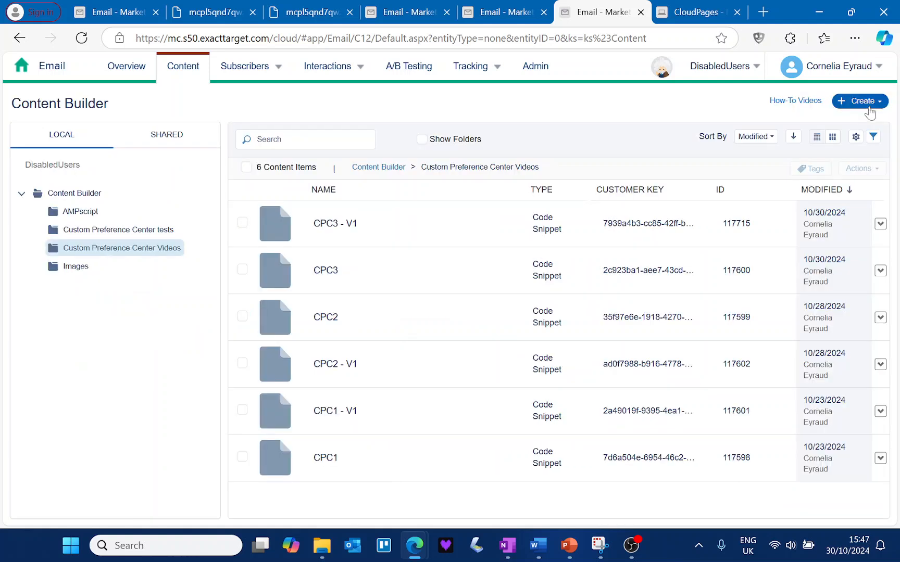
left_click(709, 11)
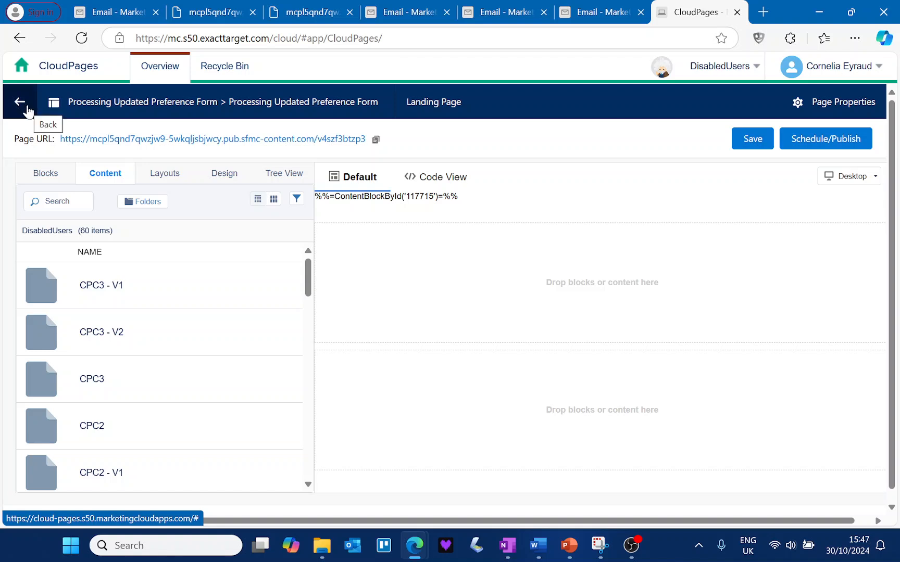
Step: Leave the Processing Updated Preference Form editor, discarding the unsaved changes
left_click(20, 102)
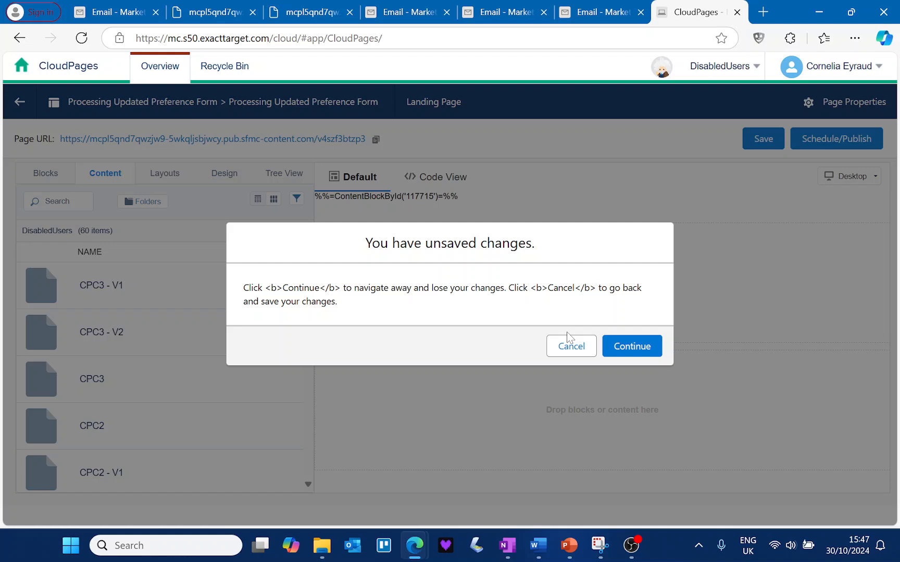
left_click(581, 347)
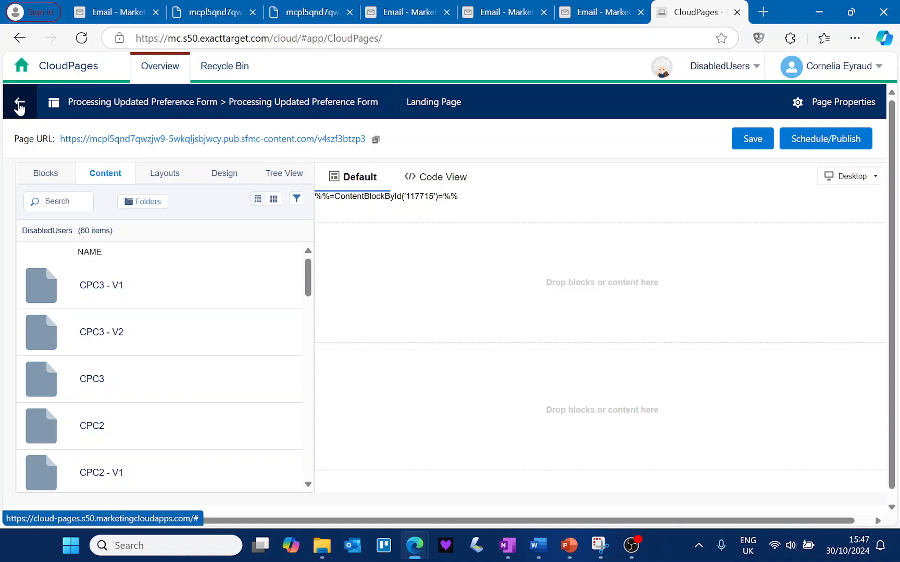
left_click(18, 105)
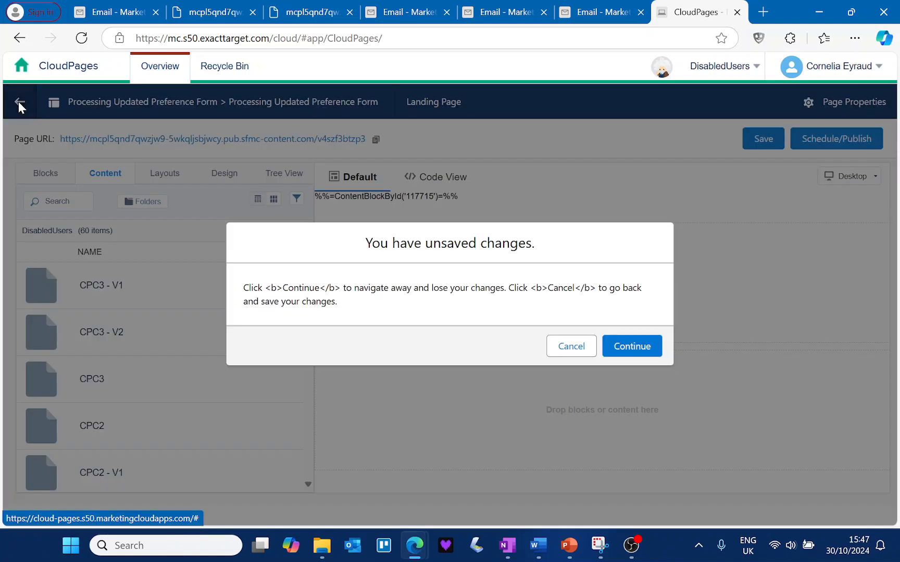
left_click(613, 348)
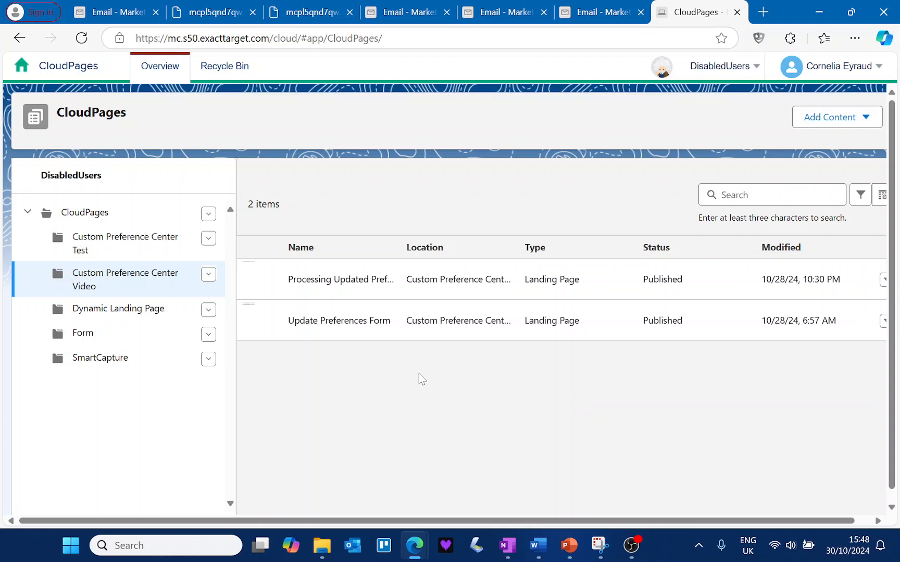
Step: Review the CPC3 - V1 snippet's code from the subscriber values through the unsubscribe processing to the subscription changes
left_click(599, 12)
left_click(520, 15)
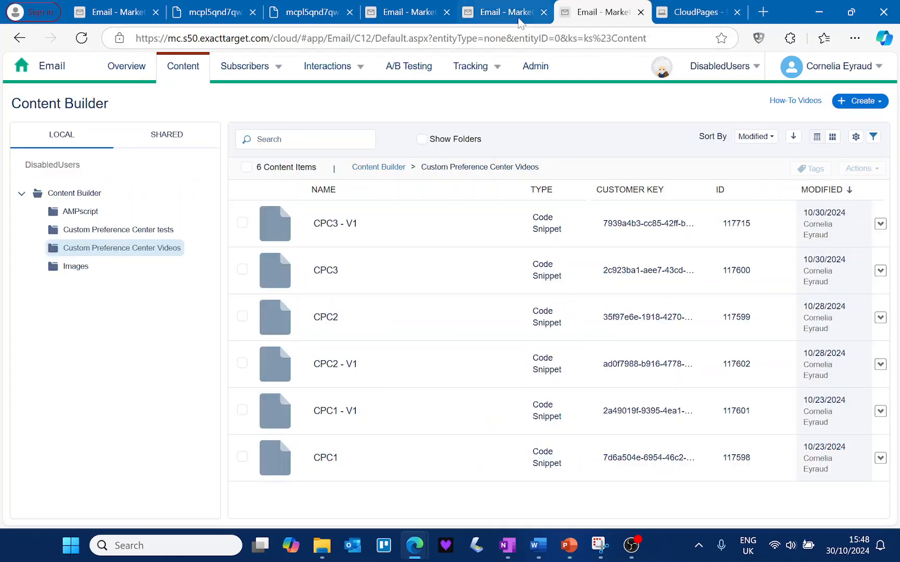
scroll(648, 315, "down", 5)
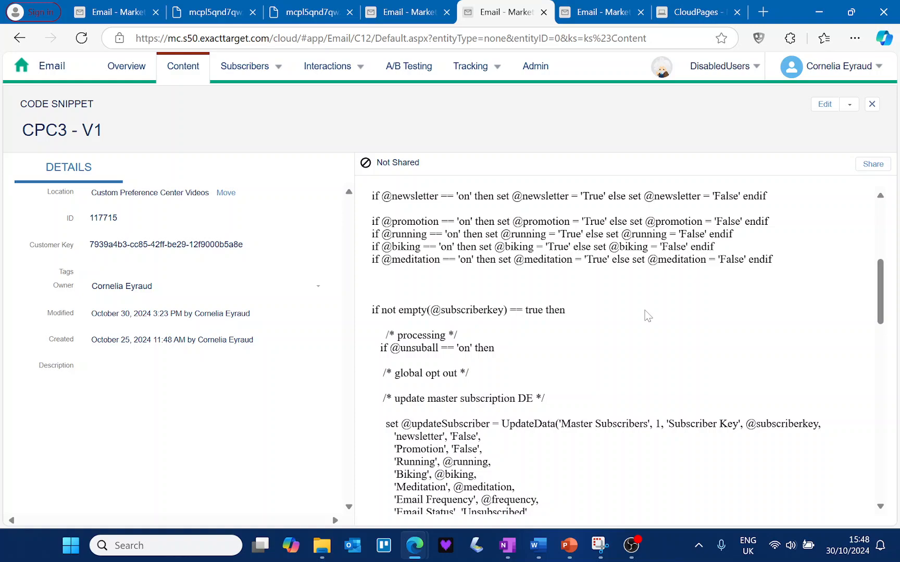
scroll(647, 315, "down", 4)
scroll(647, 314, "down", 8)
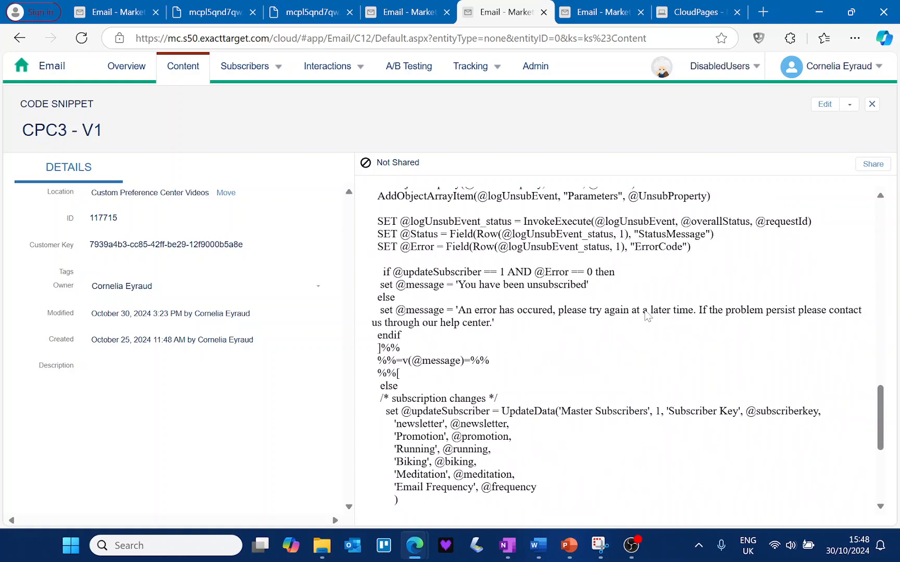
scroll(647, 315, "down", 5)
scroll(647, 315, "up", 16)
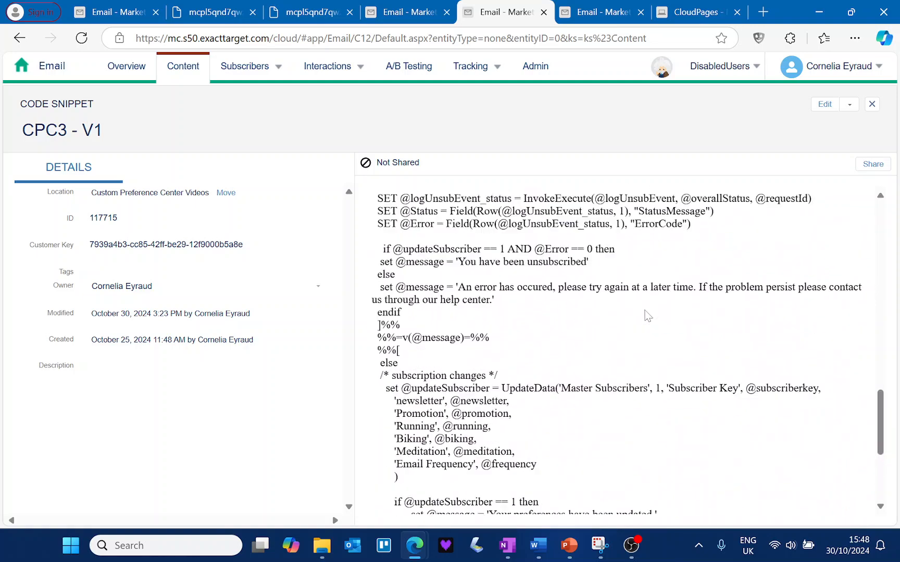
scroll(647, 314, "up", 3)
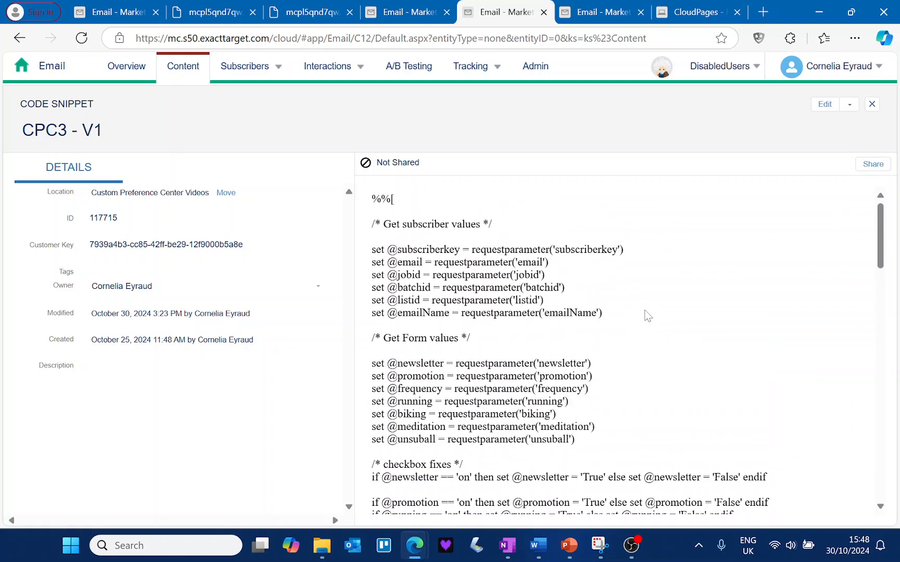
scroll(647, 315, "down", 5)
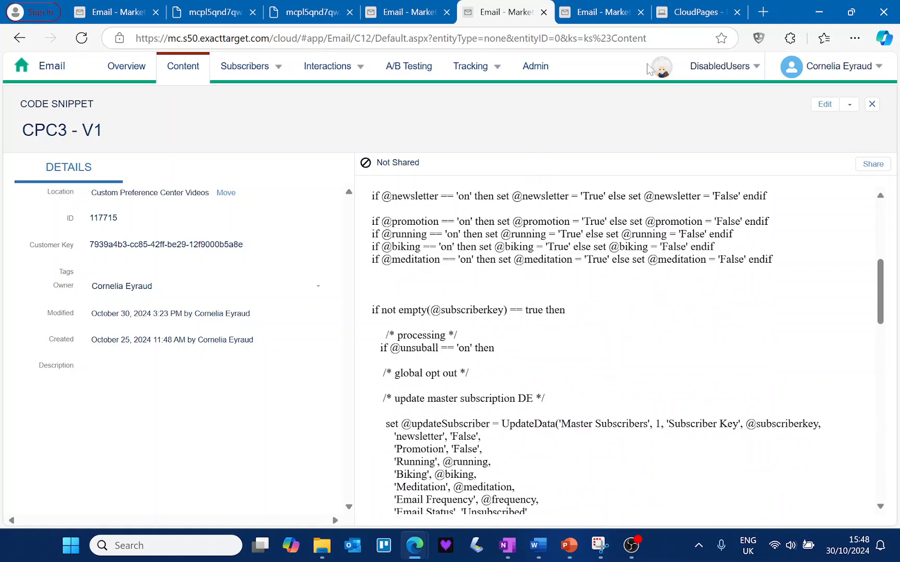
Step: Switch back to CloudPages and view the actions available for the Processing Updated Preference Form landing page
left_click(680, 17)
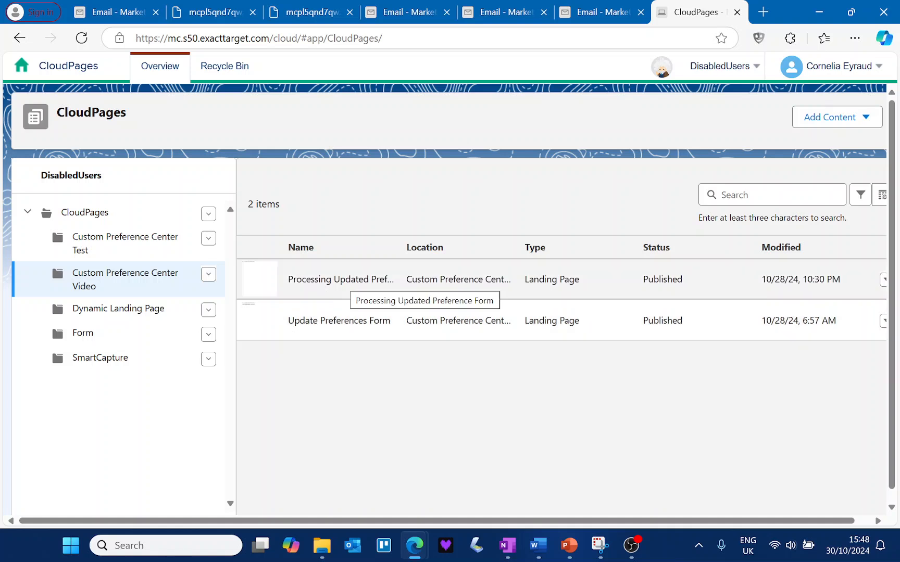
left_click(884, 281)
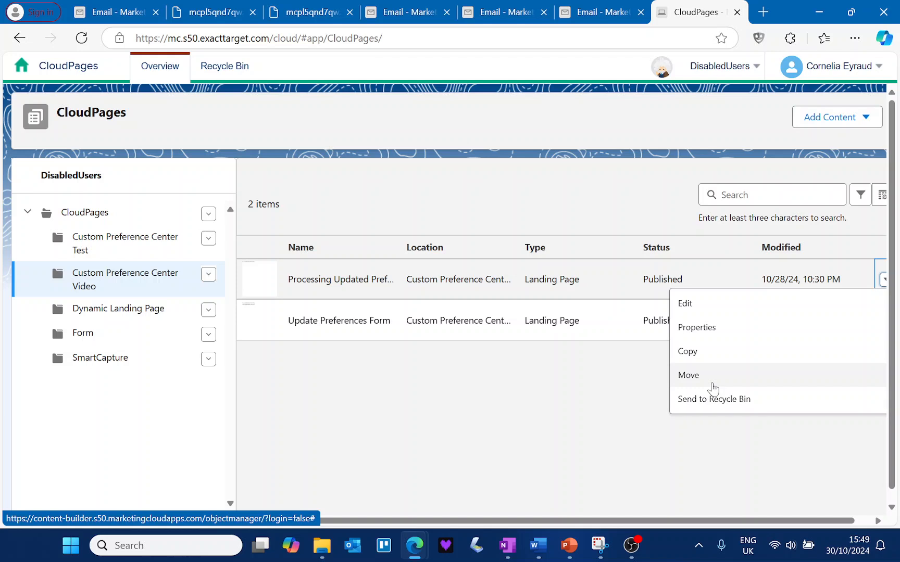
scroll(713, 389, "down", 1)
left_click(553, 325)
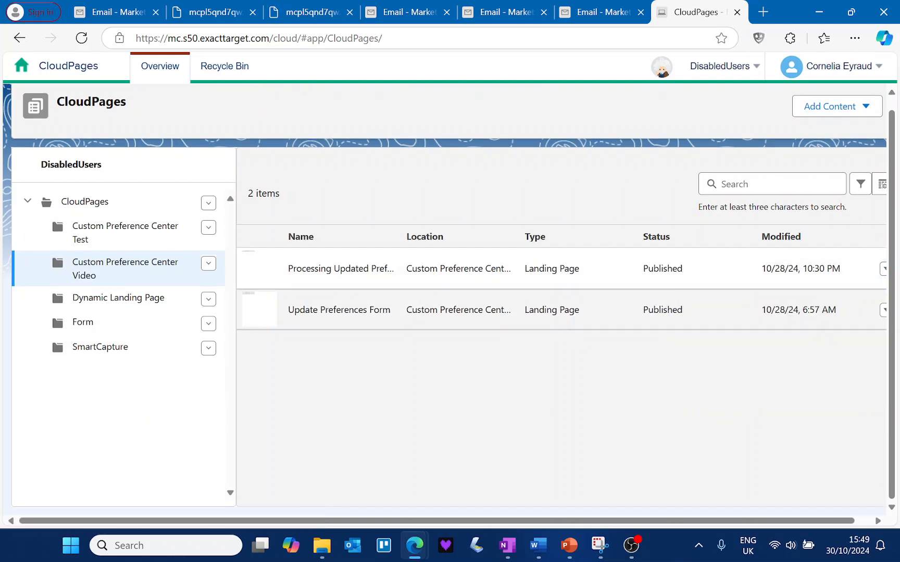
Step: Open the Update Preferences Form landing page for editing and show the content of its CPC2 code snippet
left_click(884, 309)
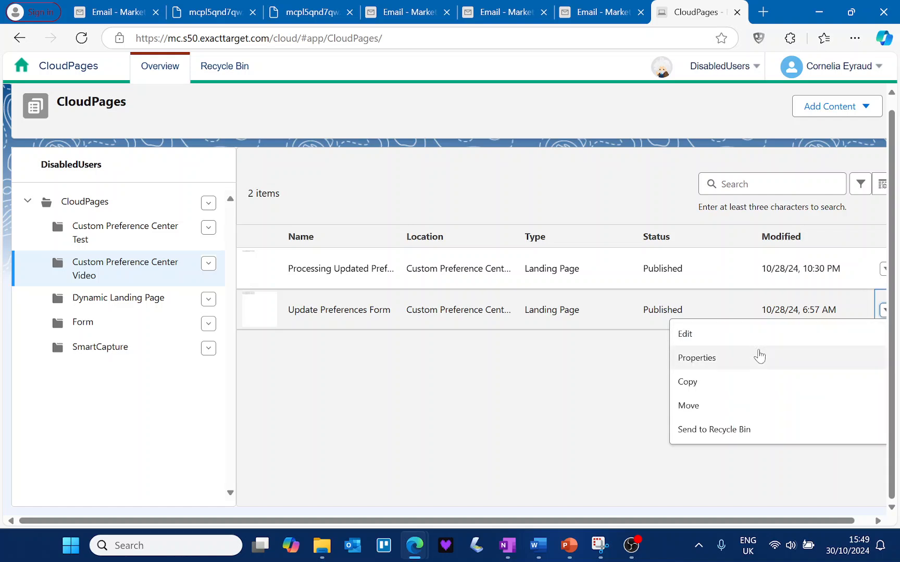
left_click(709, 334)
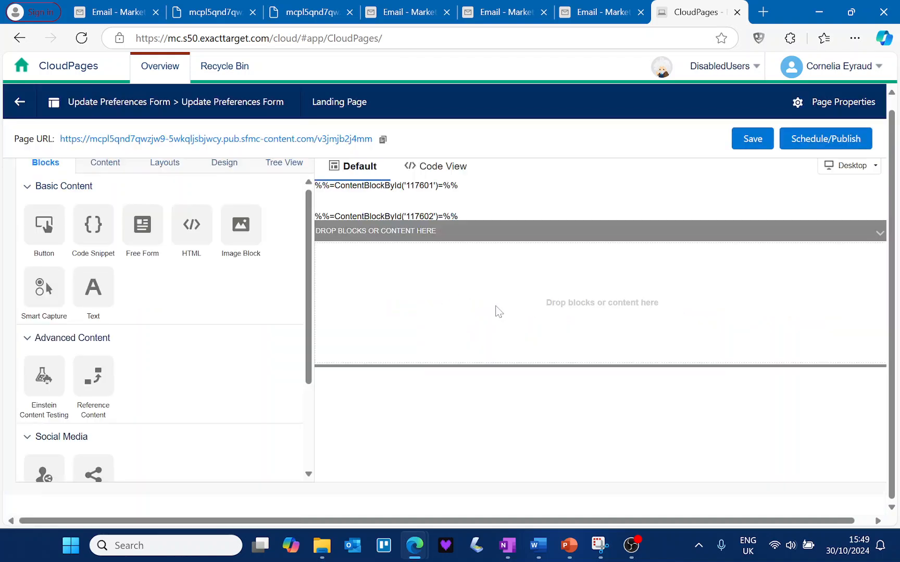
left_click(420, 219)
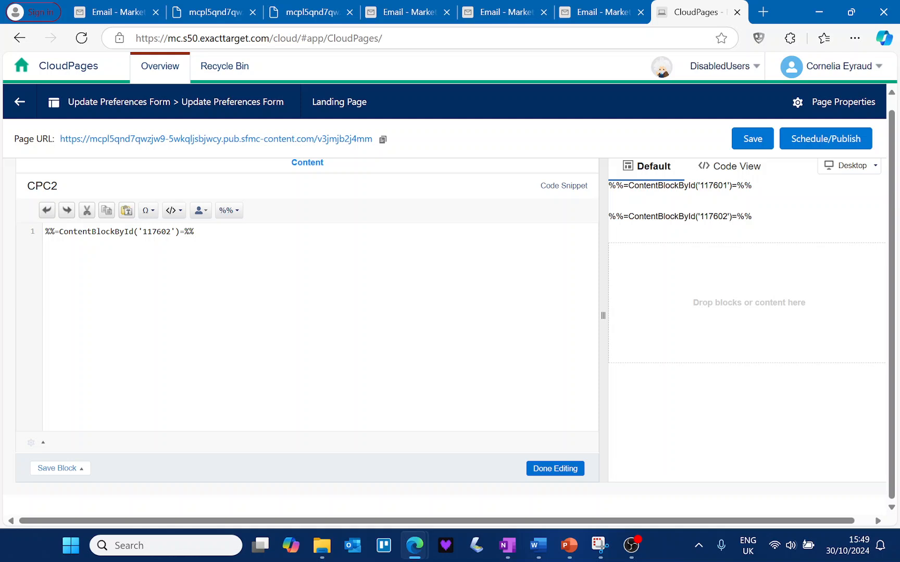
Step: In Content Builder, close the CPC3 - V1 snippet and open CPC2 - V1
left_click(497, 12)
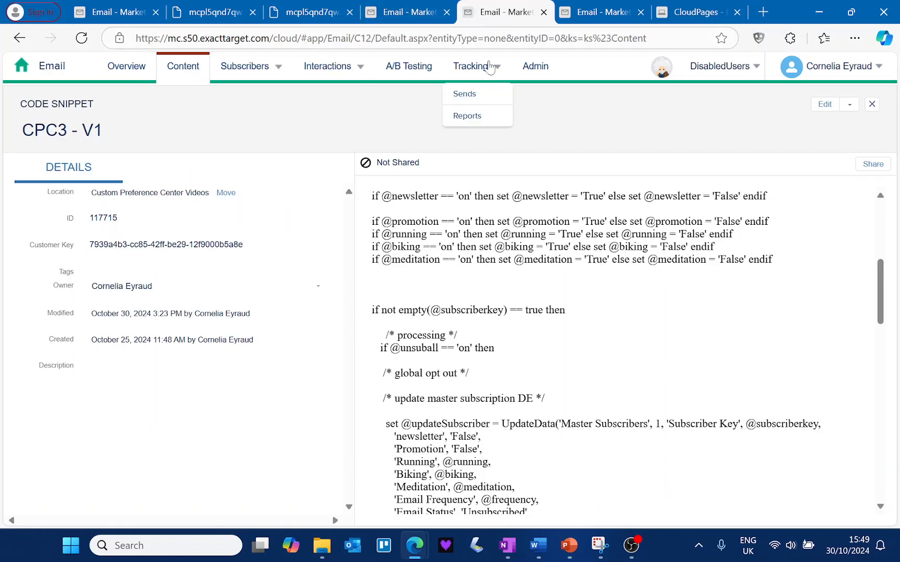
left_click(872, 104)
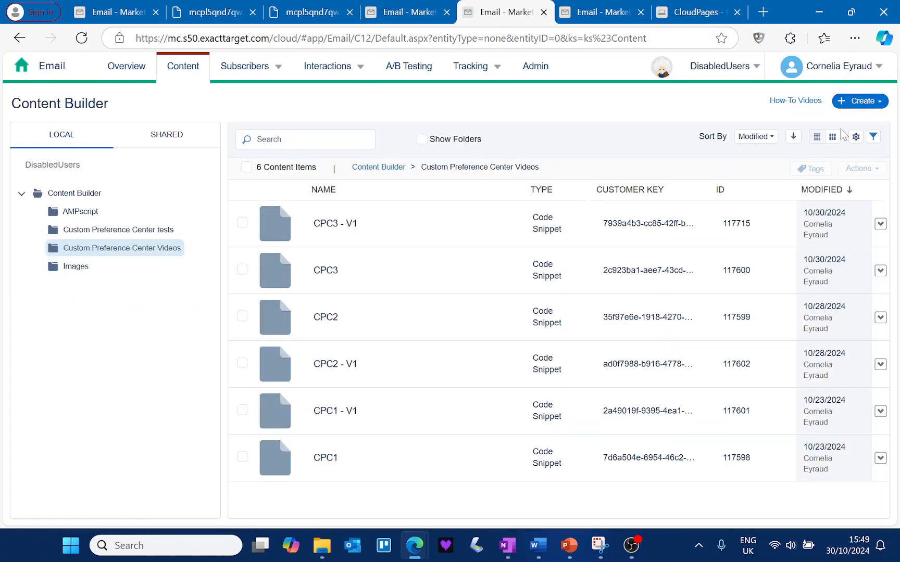
left_click(338, 367)
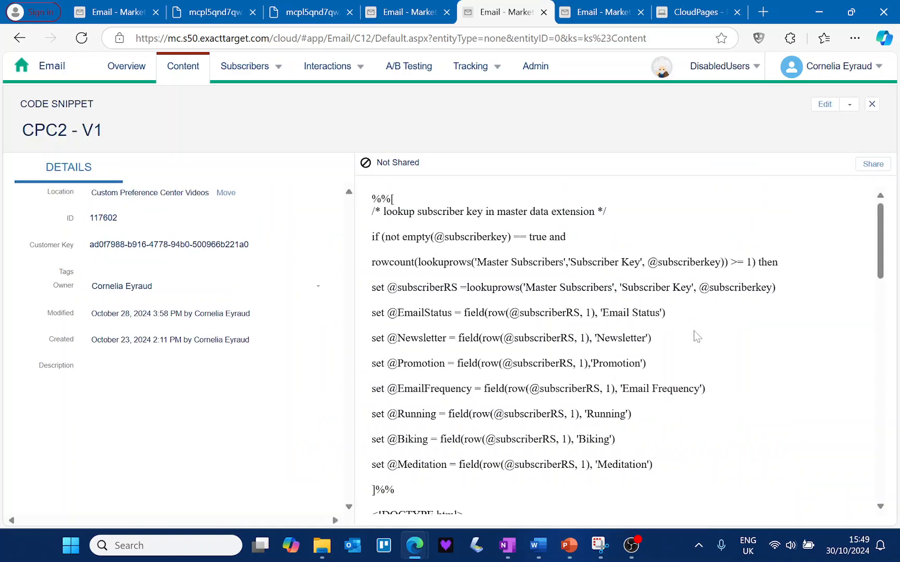
Step: Examine the CPC2 - V1 form markup and highlight the page ID 4144 in the form action's cloudpagesURL call
scroll(696, 335, "down", 7)
scroll(696, 336, "down", 8)
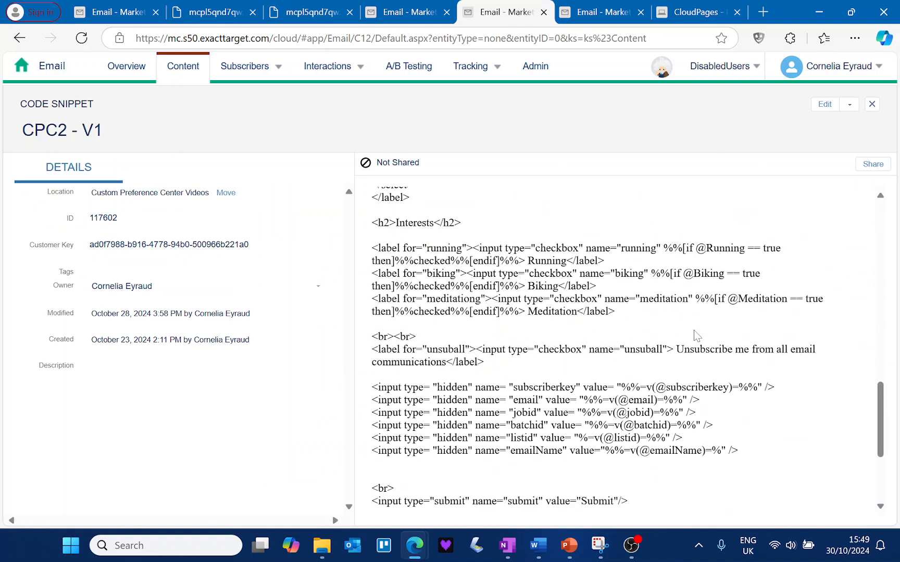
scroll(696, 336, "down", 3)
scroll(697, 336, "up", 6)
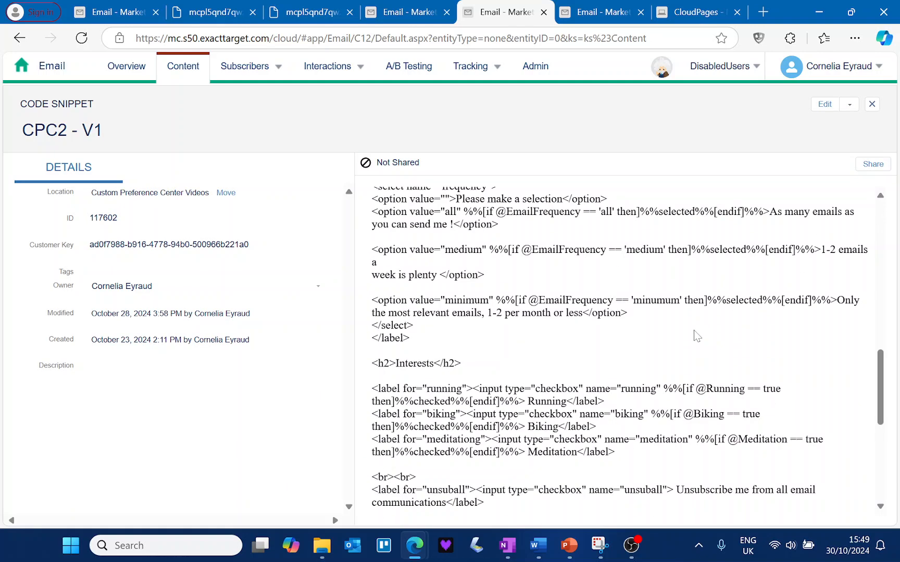
scroll(697, 336, "up", 5)
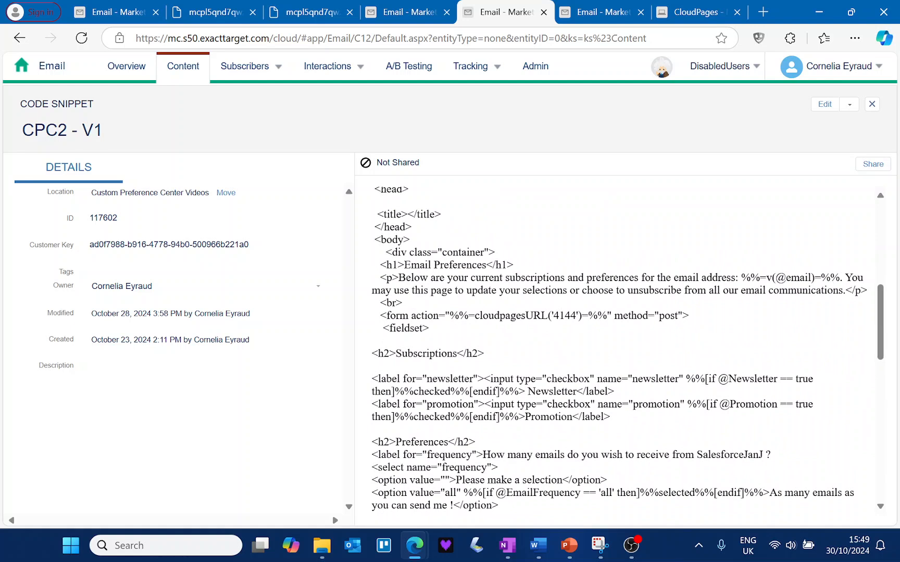
left_click_drag(576, 316, 552, 316)
Step: Check the snippet list in Content Builder against the landing page, and leave the Update Preferences Form editor for the CloudPages list
left_click(697, 12)
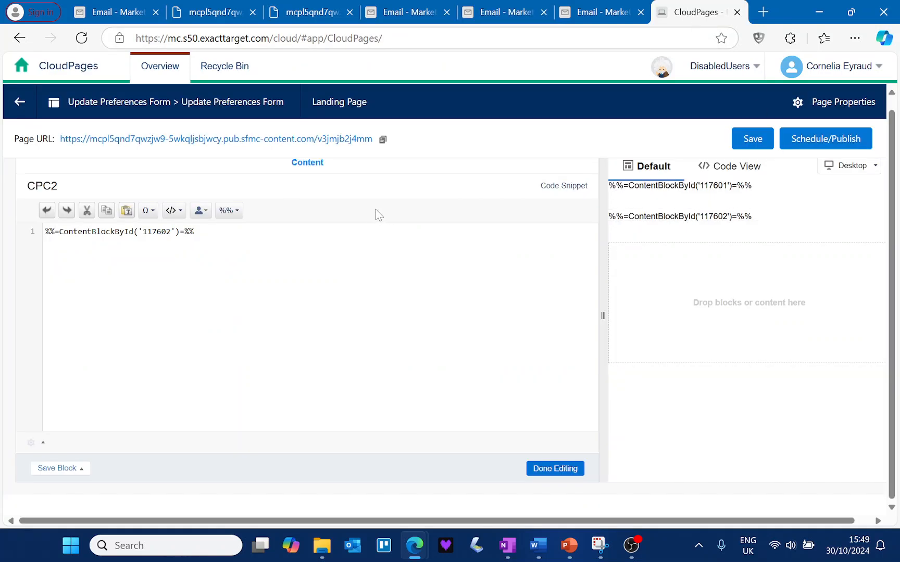
left_click(588, 12)
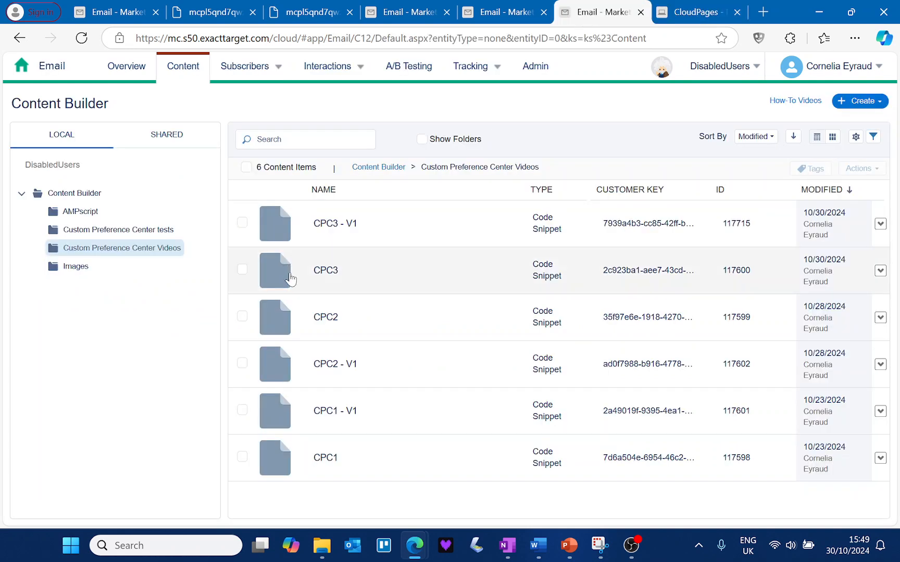
left_click(664, 14)
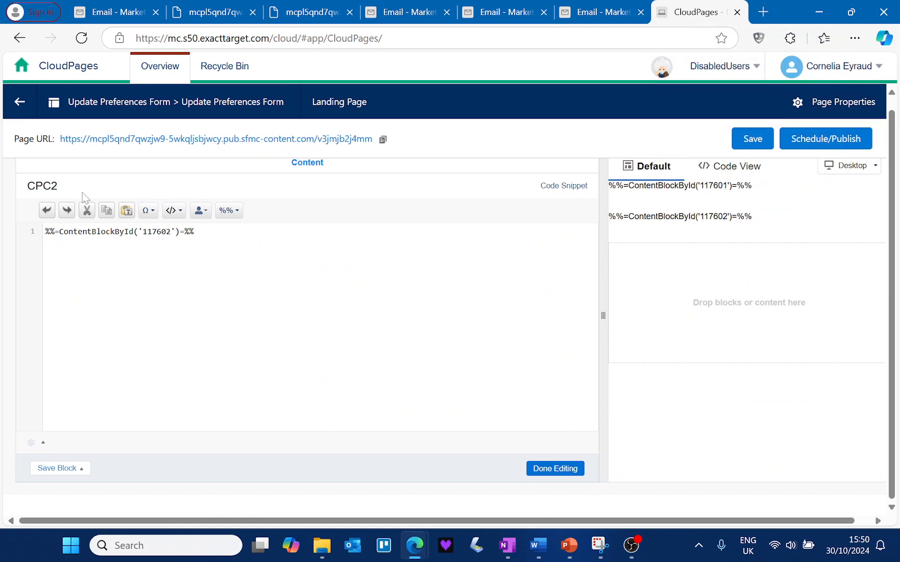
left_click(20, 102)
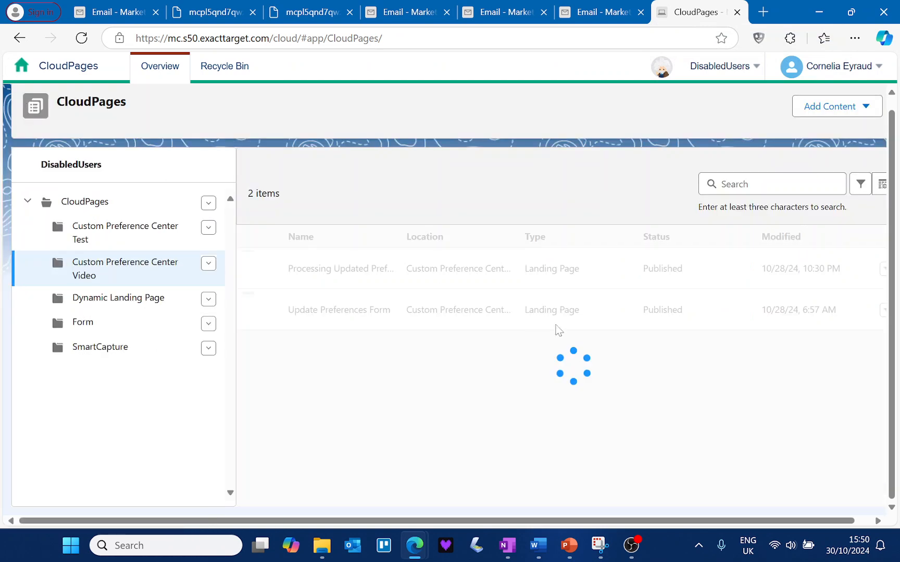
Step: Open the Processing Updated Preference Form page's properties and compare its page ID with the form action in the CPC2 - V1 snippet
left_click(880, 276)
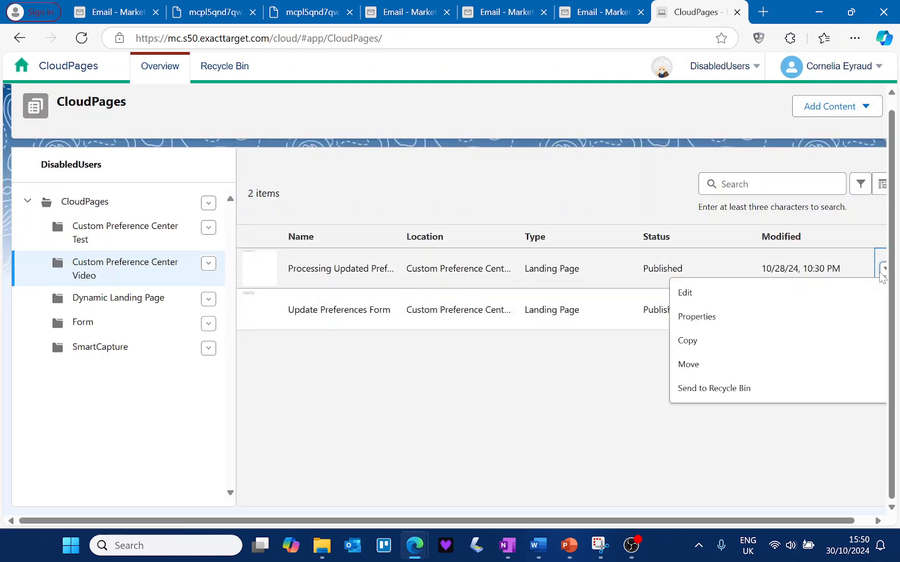
left_click(733, 321)
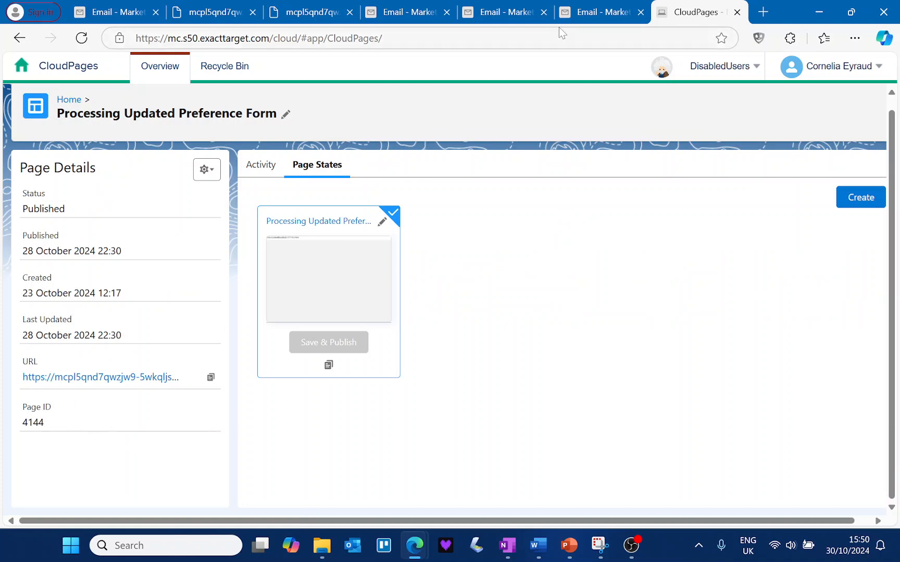
left_click(578, 12)
left_click(520, 19)
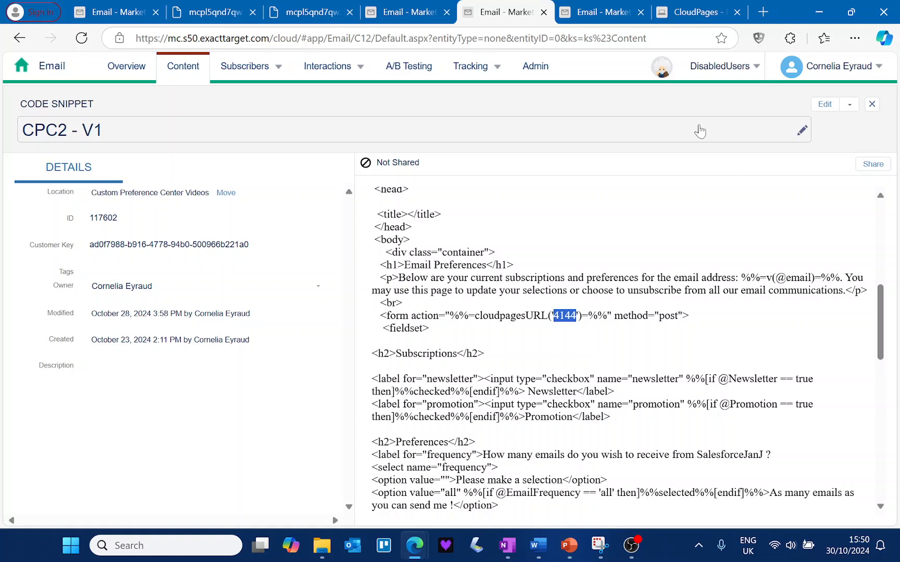
Step: Close the browser tabs holding the CPC2 - V1 snippet, CloudPages and the two published preference pages
left_click(544, 14)
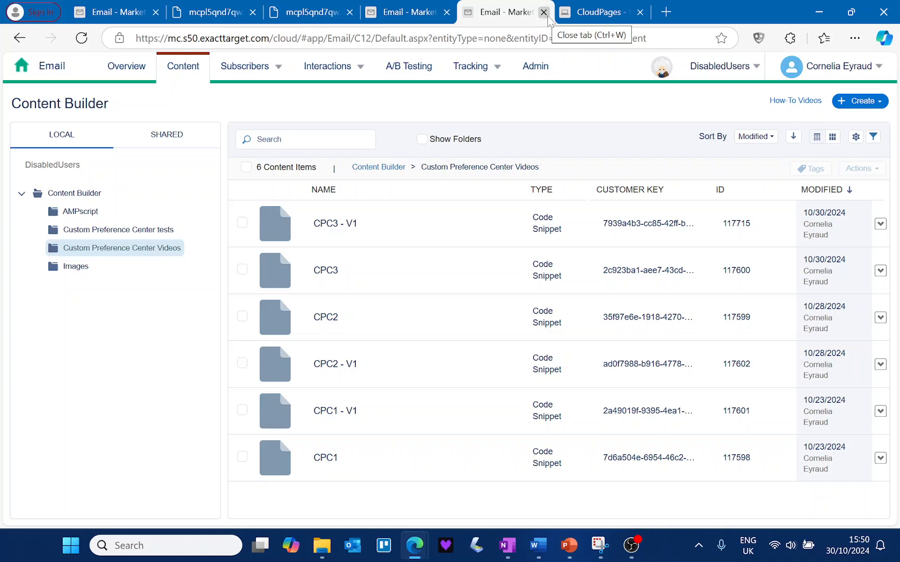
left_click(578, 13)
left_click(640, 13)
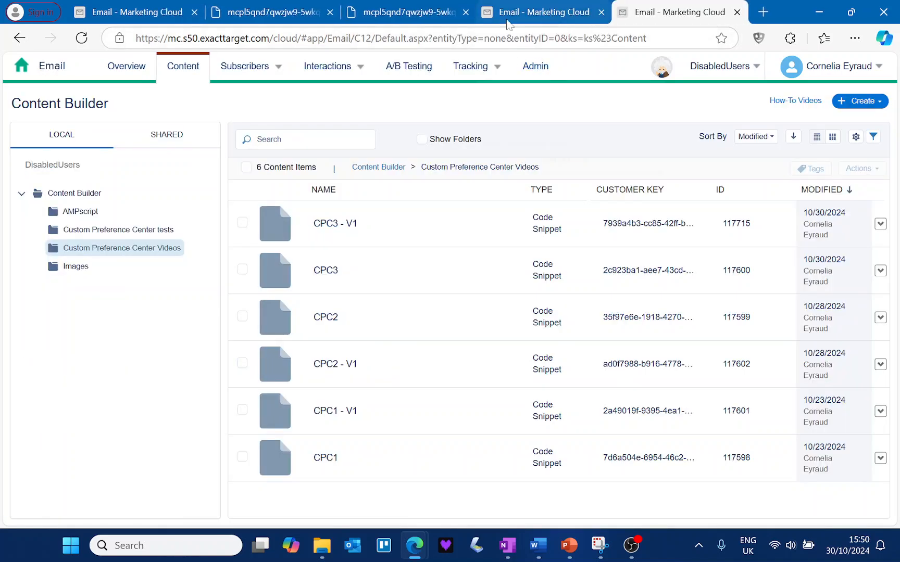
mouse_move(544, 16)
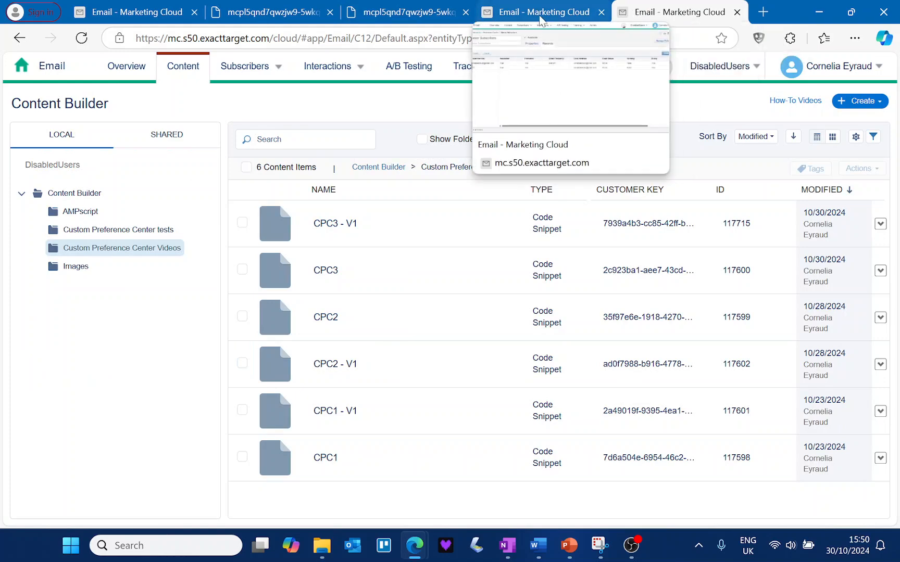
left_click(542, 16)
left_click(414, 17)
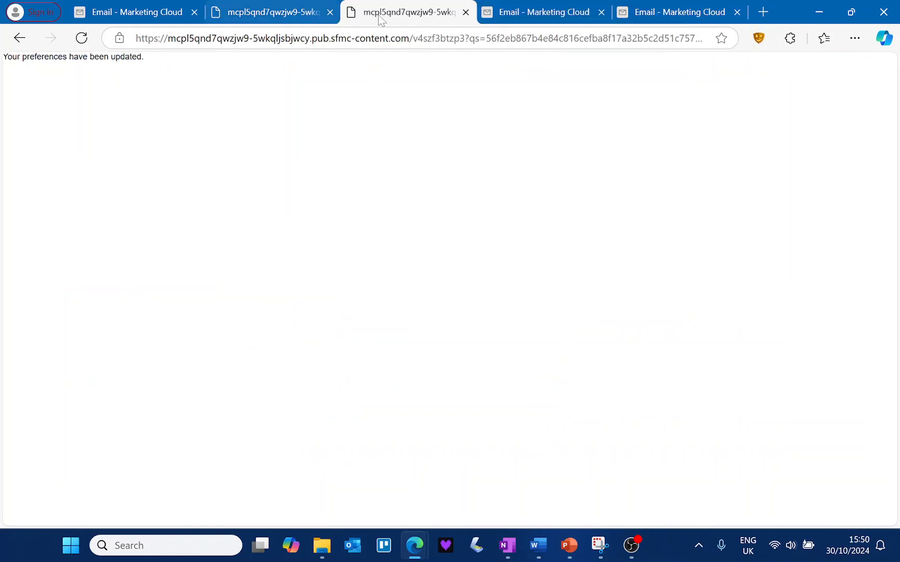
left_click(466, 13)
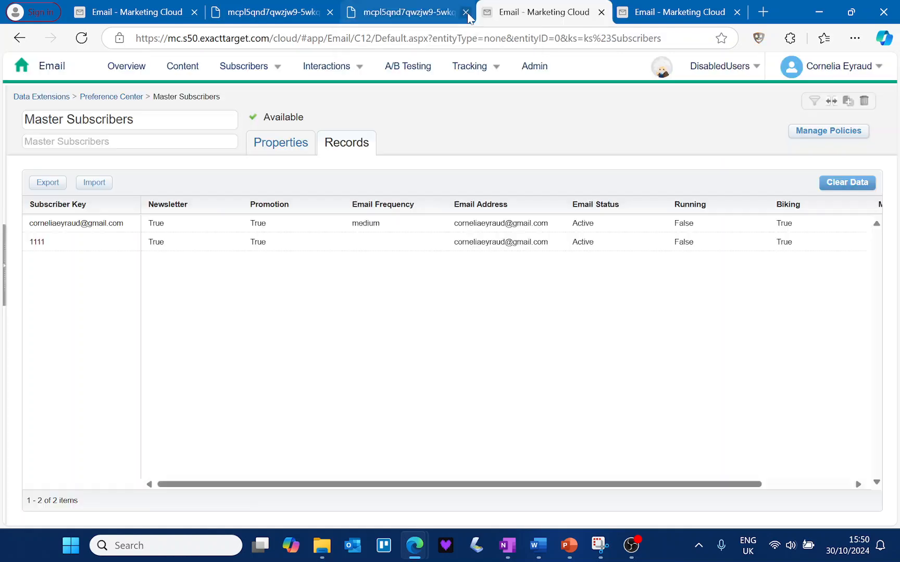
left_click(331, 12)
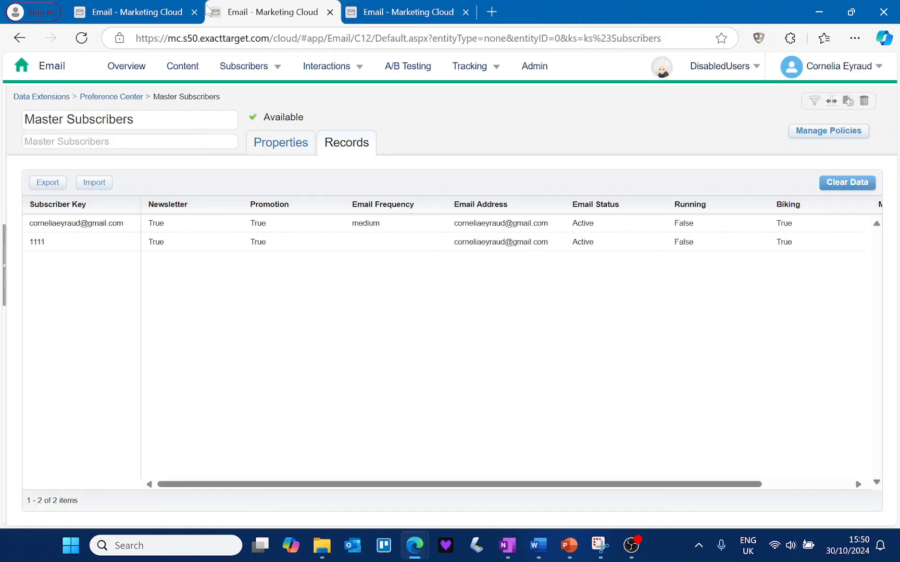
Step: Reopen the NLweek1 -Video email from Content Builder in Preview and Test to refresh the subscriber's attributes
left_click(151, 9)
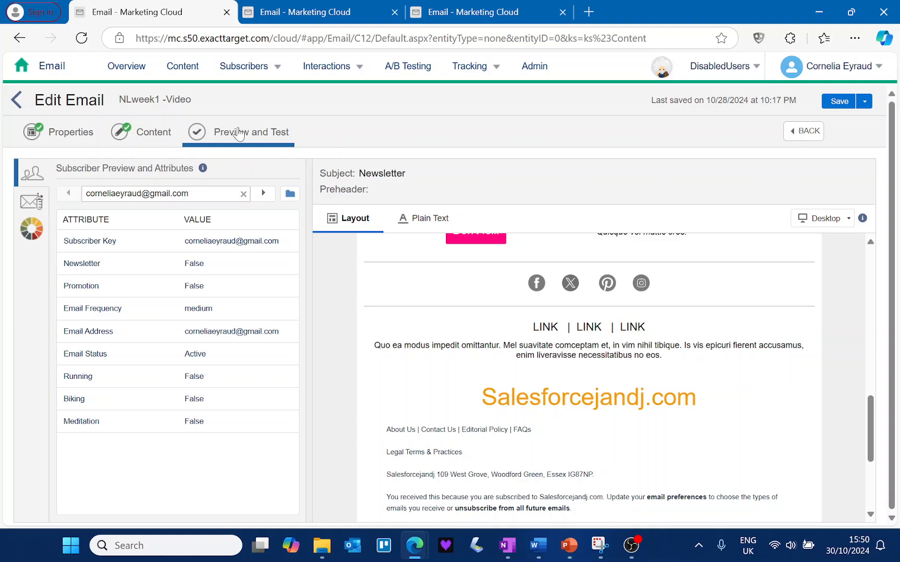
left_click(179, 71)
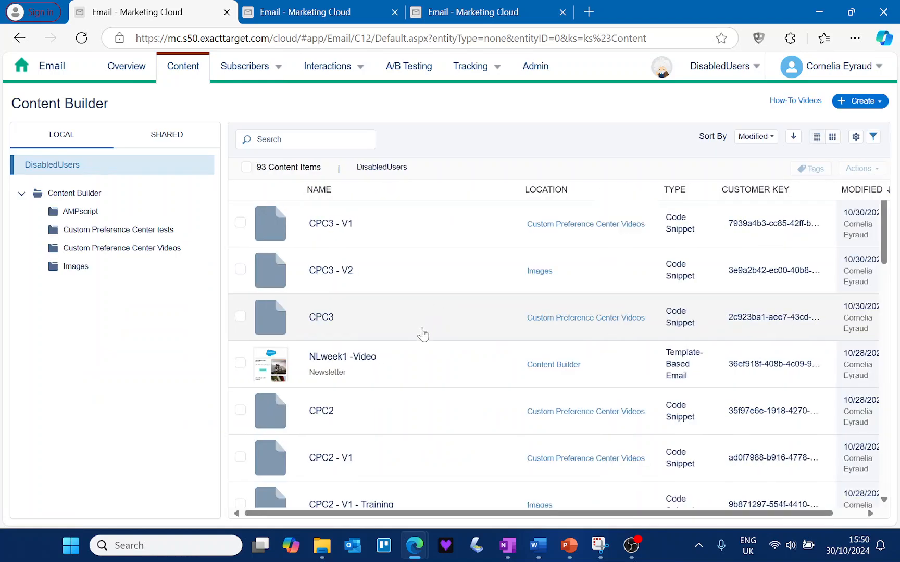
left_click(367, 358)
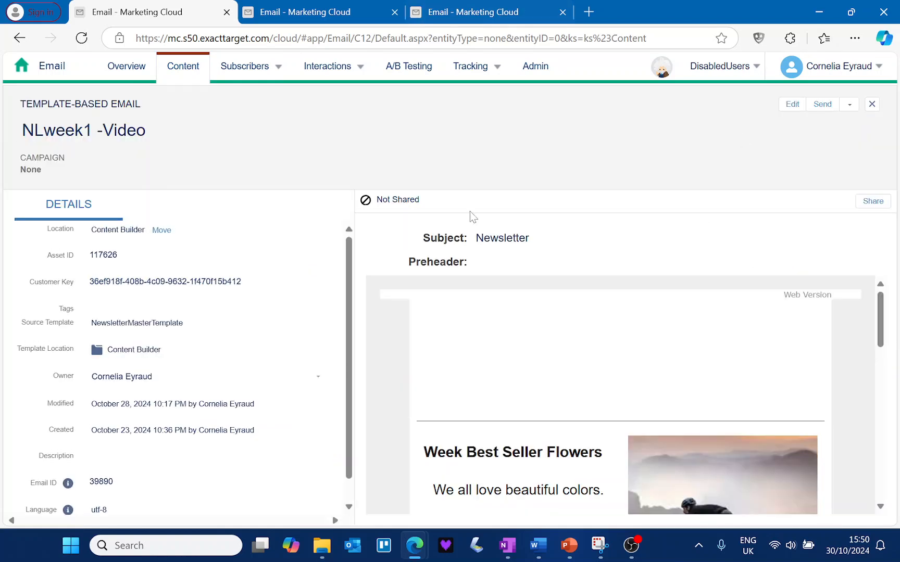
left_click(849, 107)
left_click(810, 121)
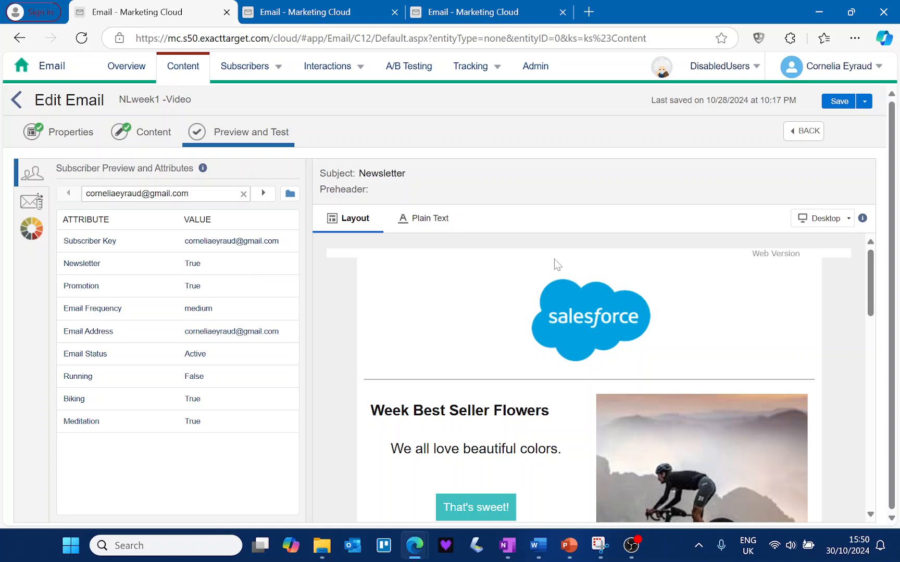
Step: Follow the email preferences link in the footer of the previewed newsletter
scroll(484, 432, "down", 10)
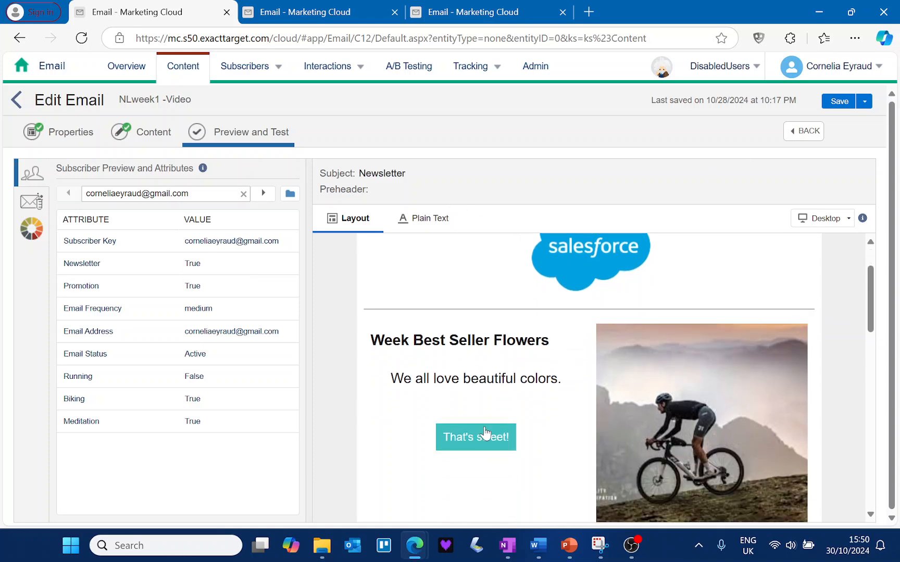
scroll(599, 447, "down", 2)
left_click(672, 497)
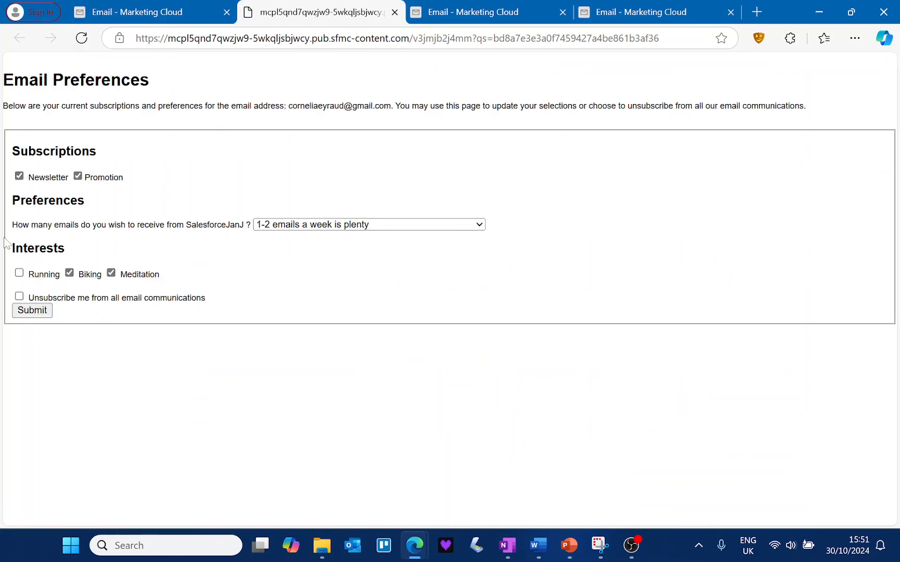
Step: Reopen the Master Subscribers data extension from the Preference Center folder and show its records through the Meditation column
left_click(476, 11)
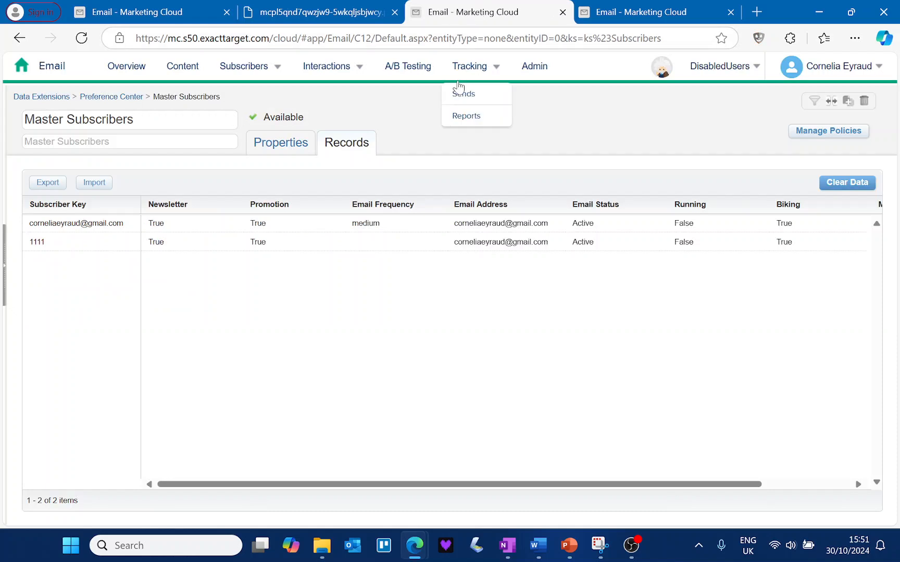
left_click(136, 101)
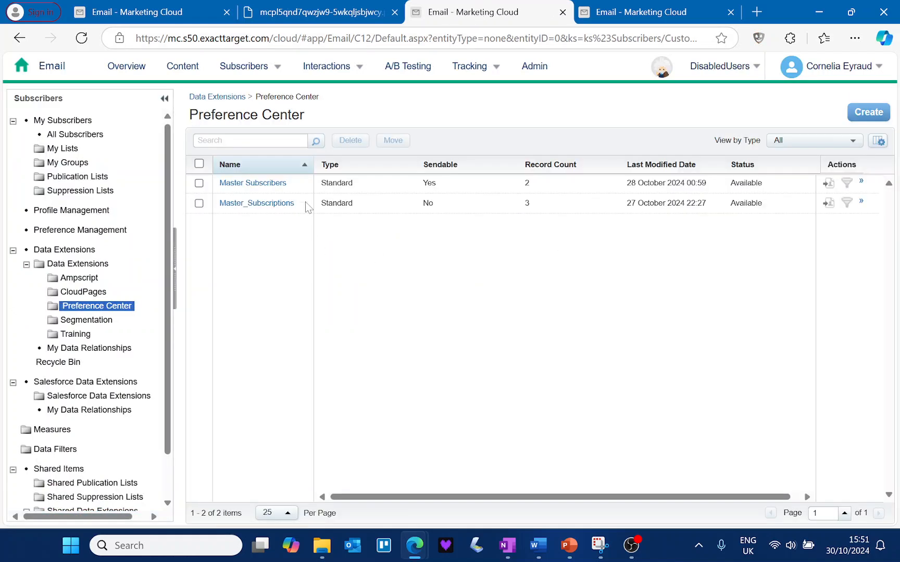
left_click(279, 186)
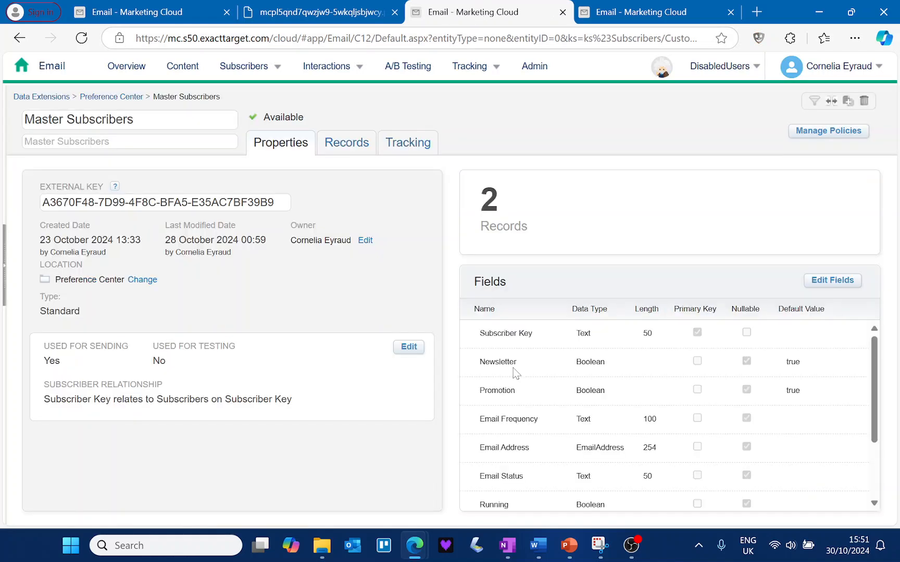
left_click(351, 154)
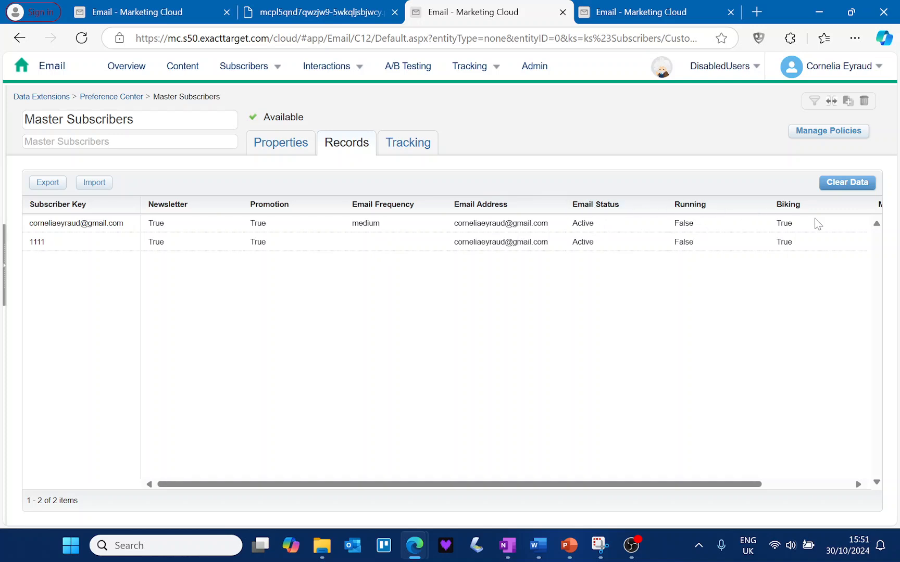
left_click_drag(755, 484, 839, 483)
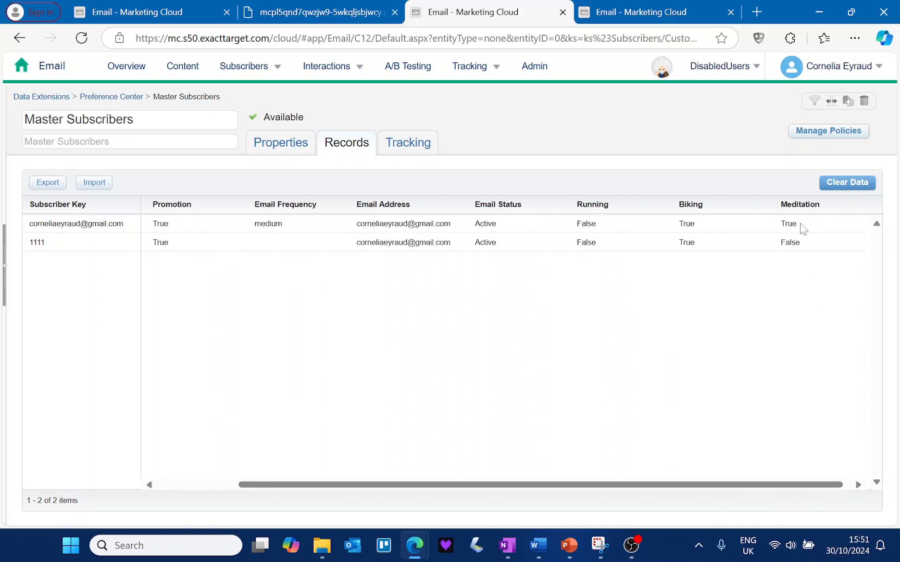
Step: Compare the subscriber's values across the email preview, the Email Preferences form and the Master Subscribers record
left_click(191, 16)
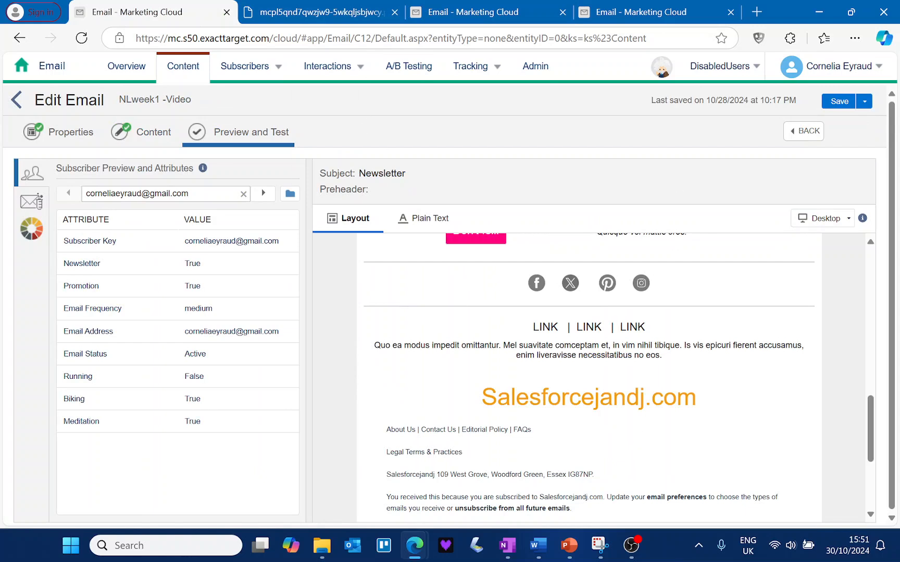
left_click(326, 12)
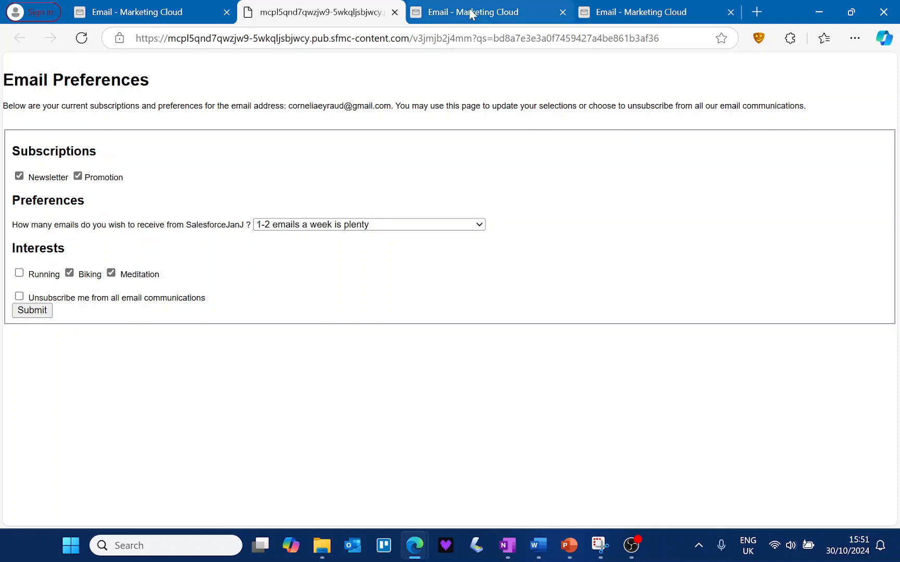
left_click(197, 17)
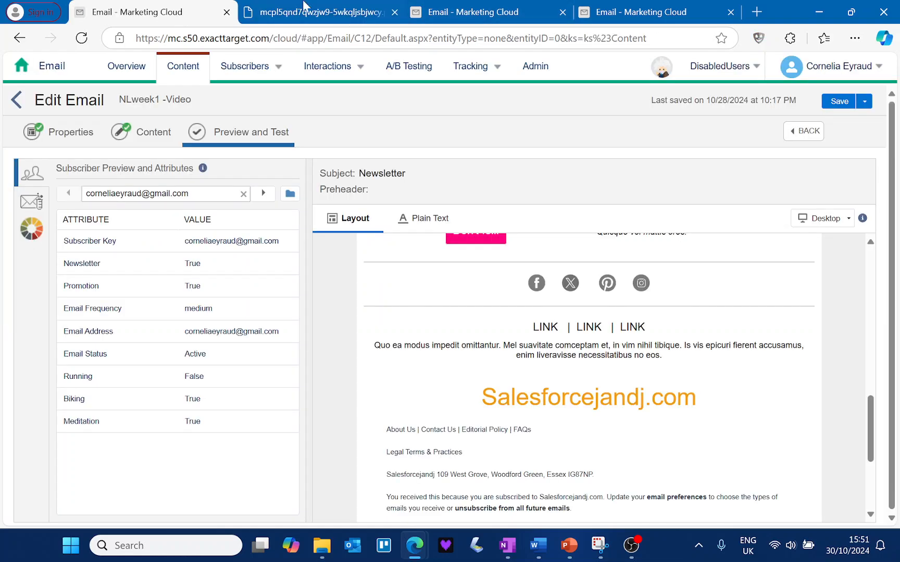
left_click(451, 10)
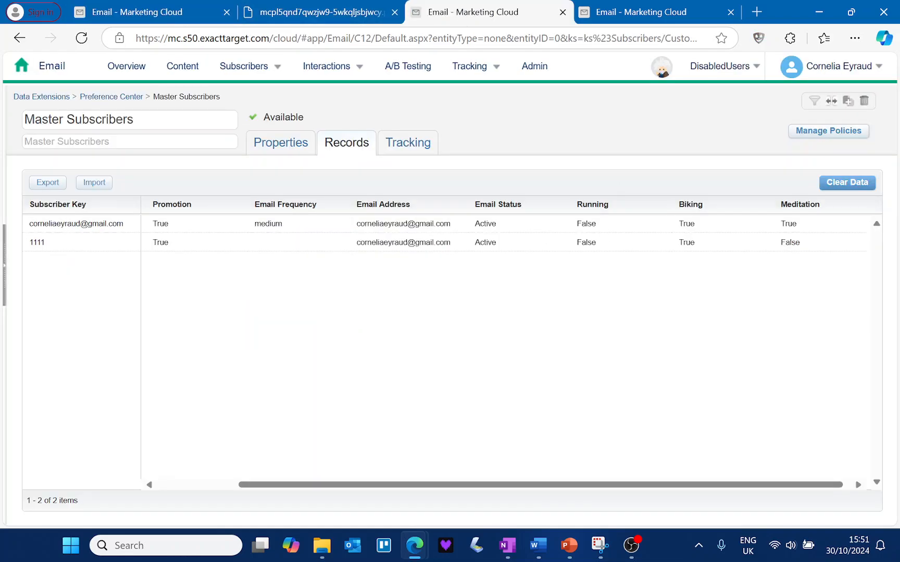
left_click_drag(598, 229, 574, 228)
Step: On the Email Preferences form, clear the Newsletter, Promotion, Biking and Meditation options
left_click(309, 16)
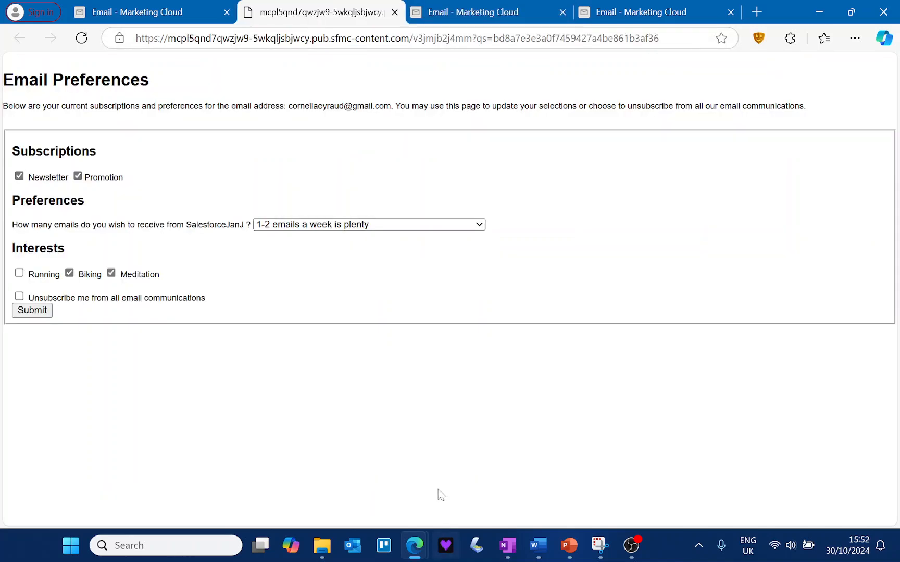
left_click(78, 176)
left_click(19, 176)
left_click(71, 275)
left_click(111, 273)
Step: Set the email frequency to "As many emails as you can send me !" and submit the preferences form
left_click(306, 225)
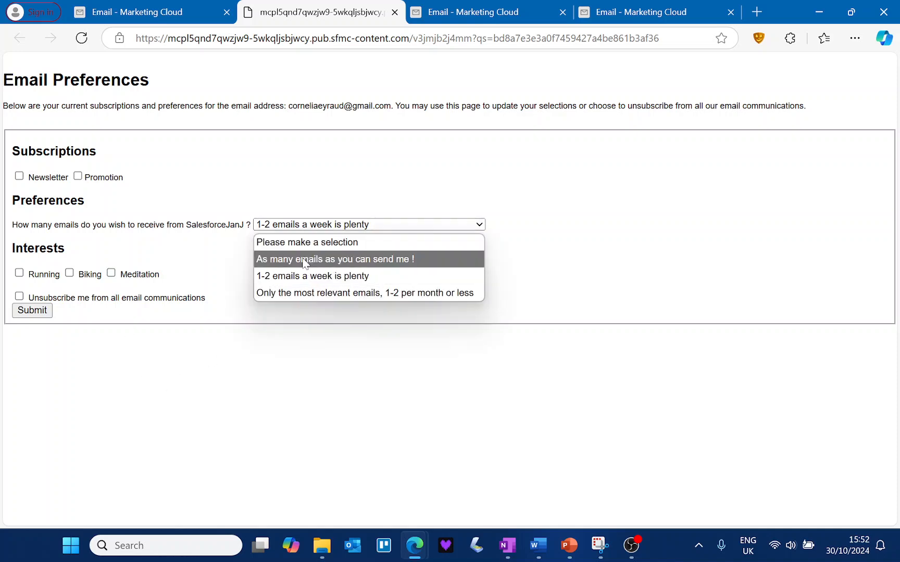
left_click(297, 294)
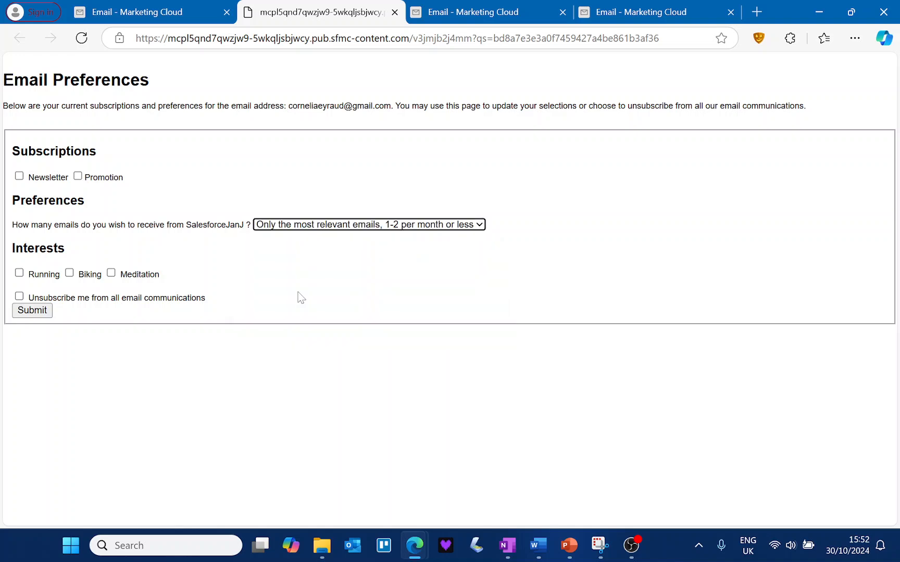
left_click(478, 224)
left_click(451, 258)
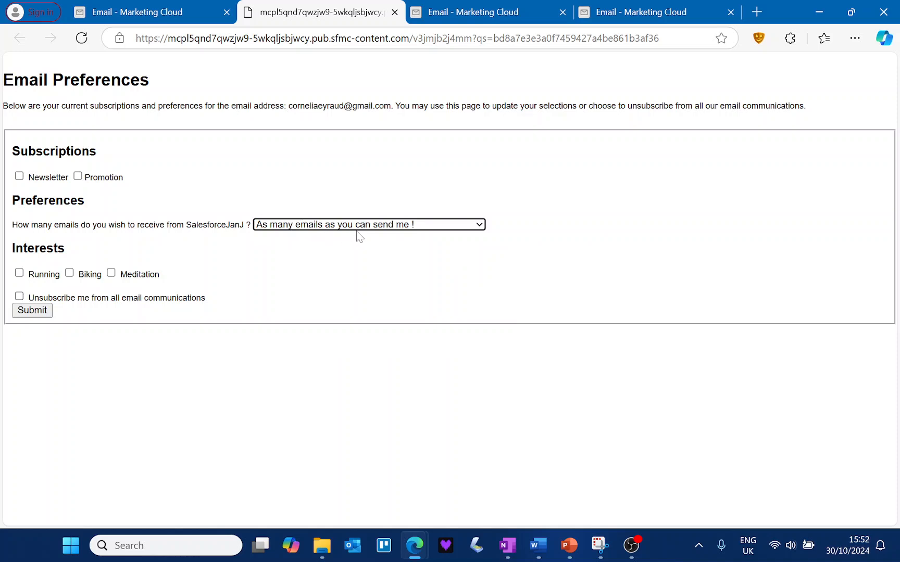
left_click(49, 312)
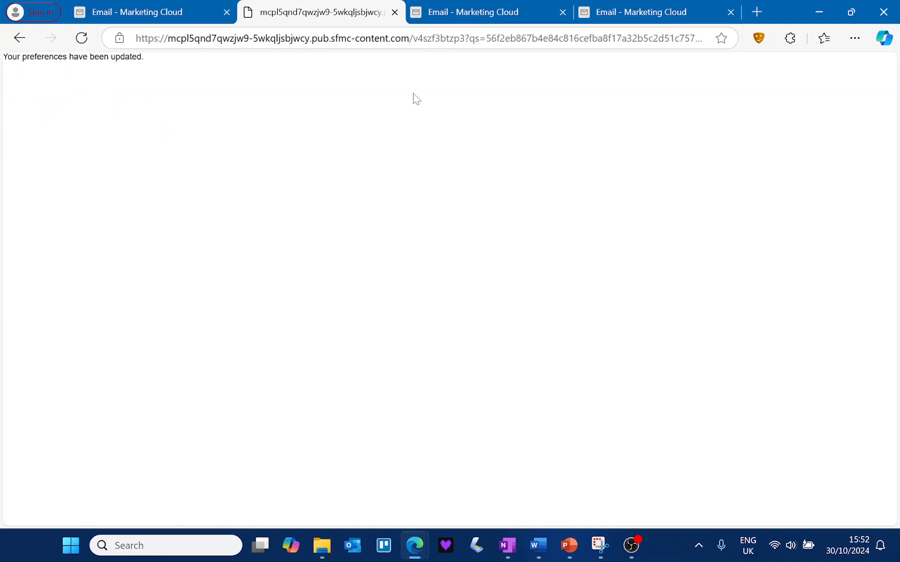
Step: Test the email preferences link for the next subscriber in the NLweek1 -Video preview, and return the preview to the first subscriber
left_click(212, 21)
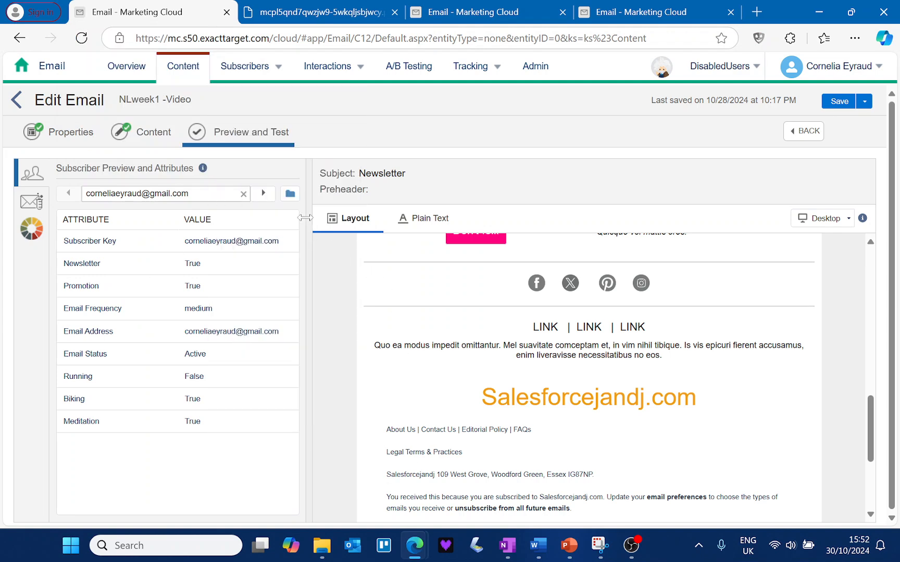
left_click(263, 193)
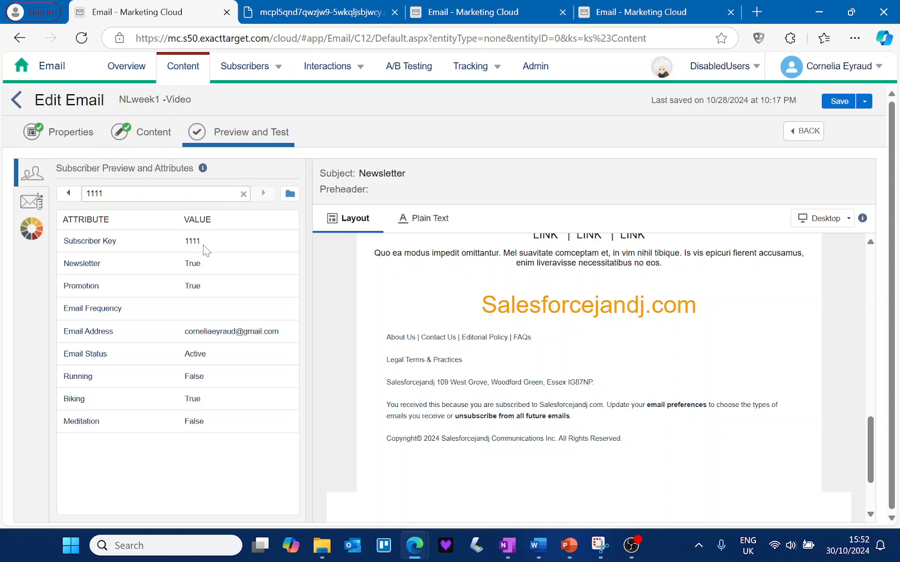
left_click(675, 405)
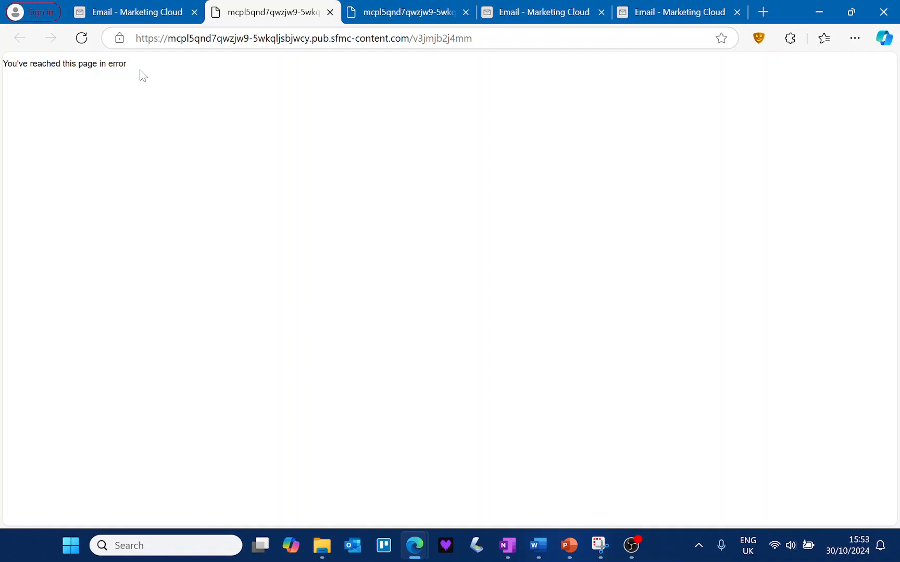
left_click(158, 12)
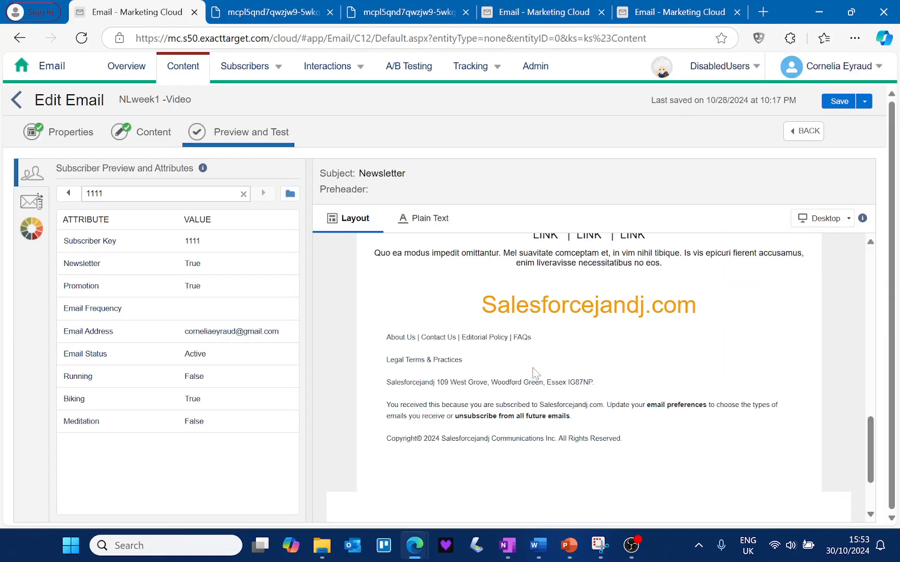
left_click(67, 193)
Step: Reopen the Master Subscribers data extension from the Preference Center folder and check the first subscriber's record against the submitted preferences
left_click(281, 13)
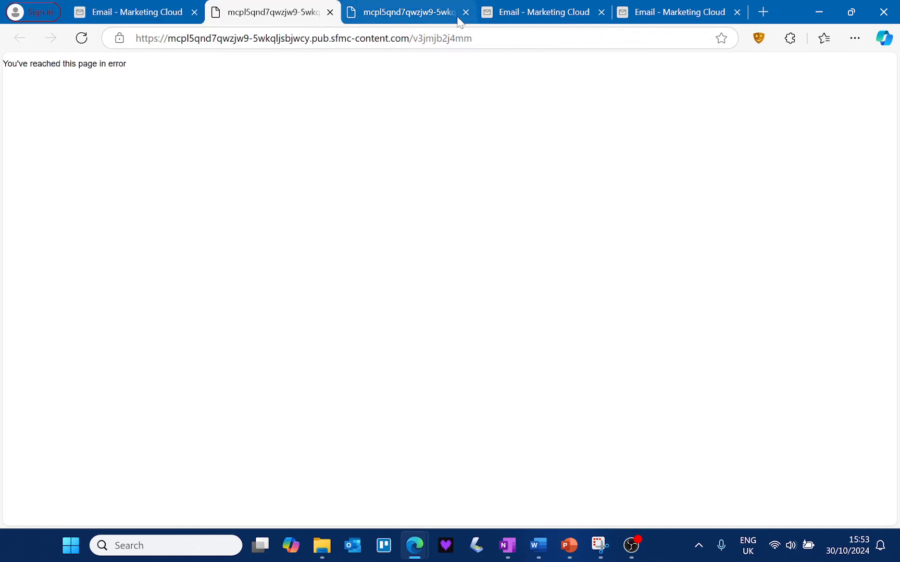
left_click(512, 13)
left_click(292, 149)
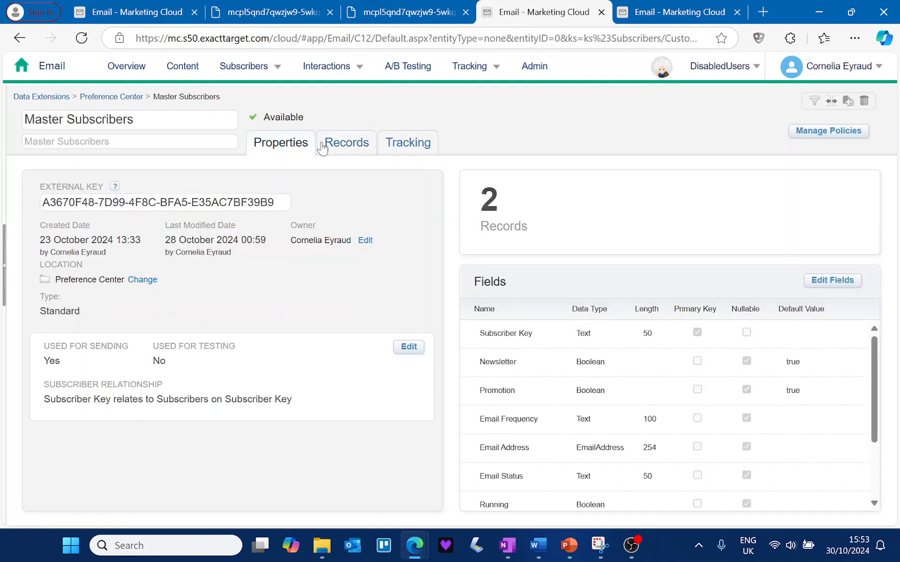
left_click(329, 149)
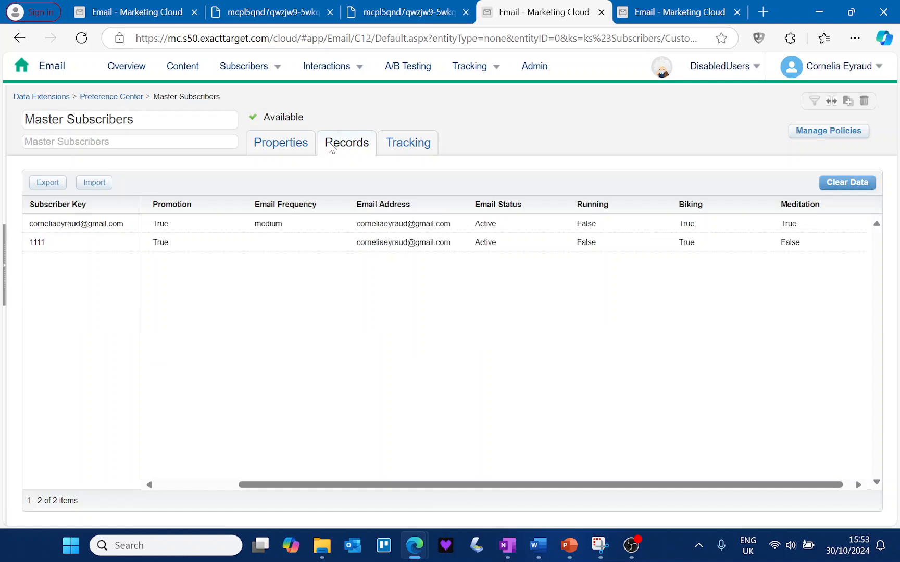
left_click(127, 97)
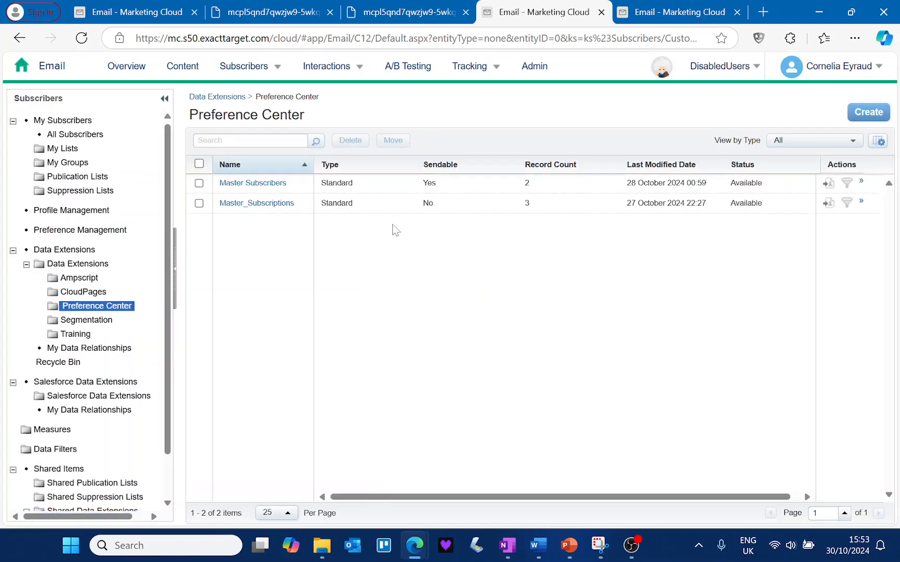
left_click(271, 183)
left_click(347, 148)
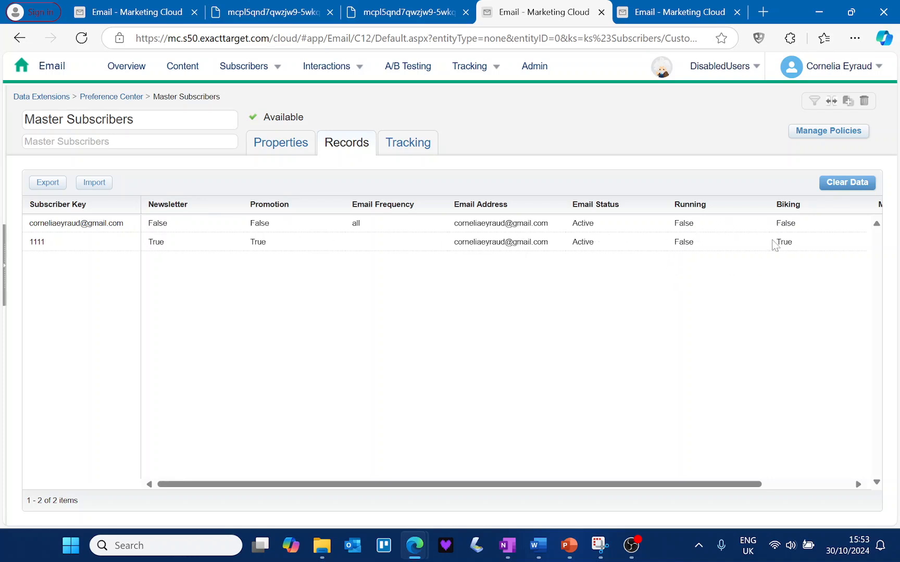
left_click_drag(745, 484, 809, 485)
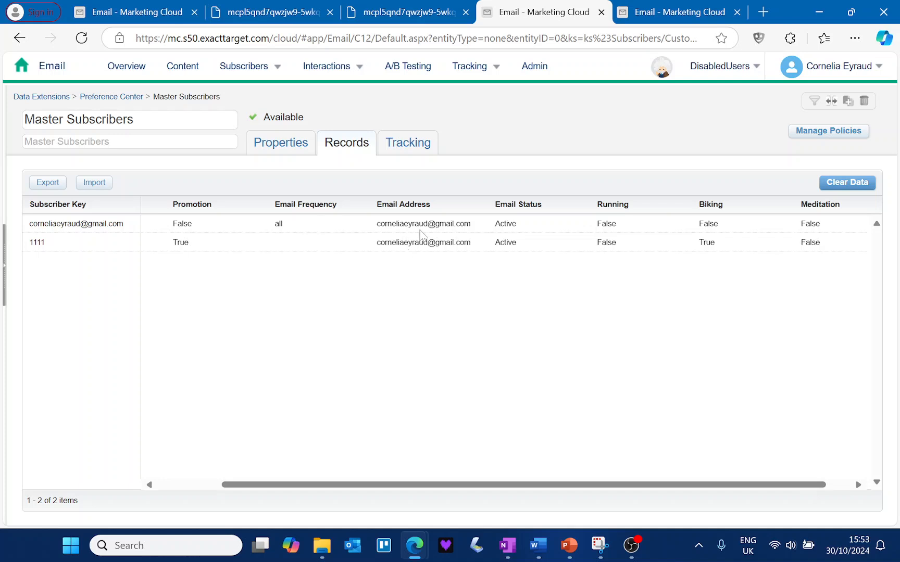
Step: Follow the email preferences link in the NLweek1 -Video preview to check the first subscriber's form values, and return to the preview
left_click(175, 19)
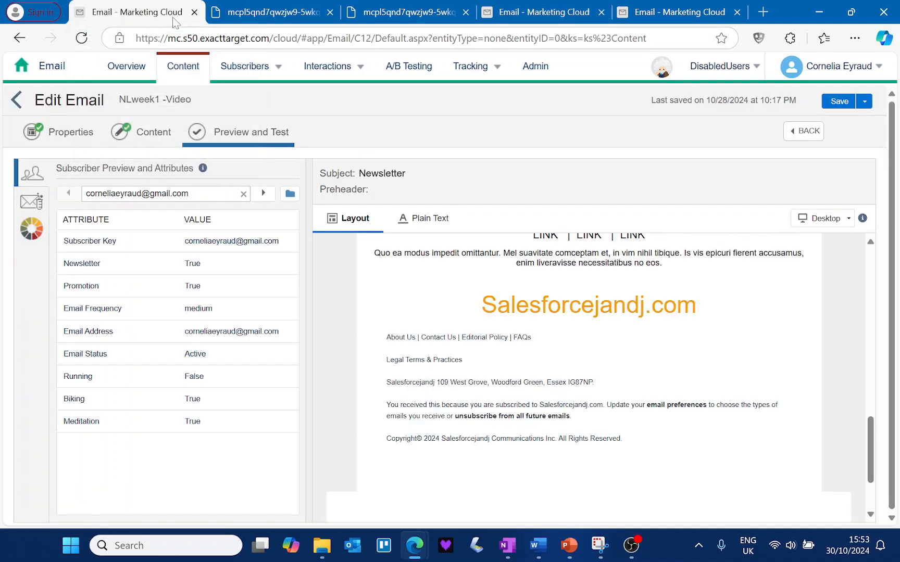
left_click(669, 411)
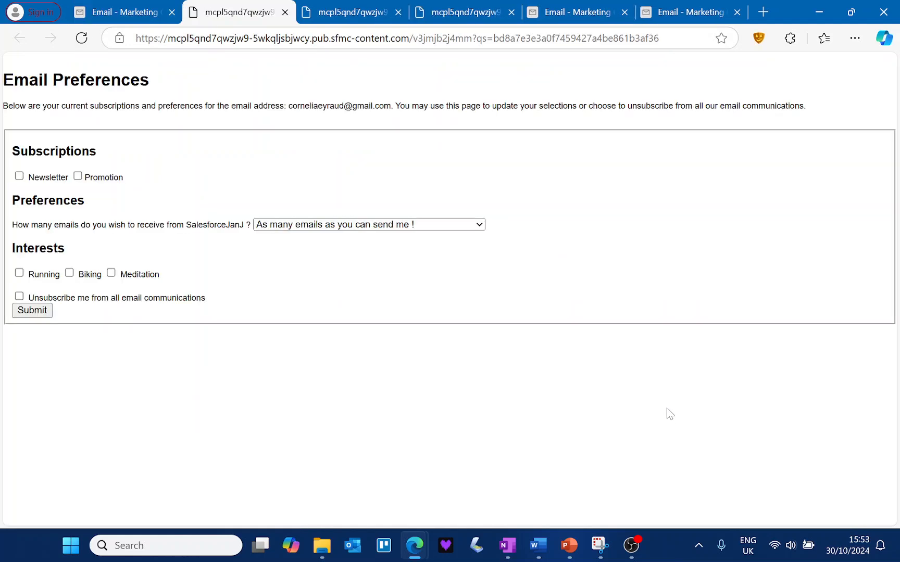
left_click(93, 11)
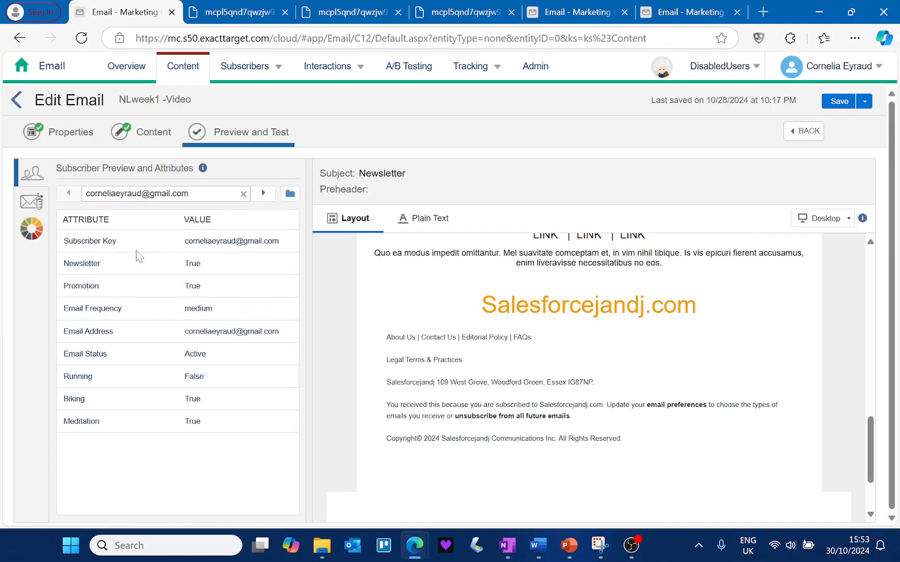
Step: Open the email preferences link for the first subscriber and submit the form with "Unsubscribe me from all email communications" selected
left_click(659, 405)
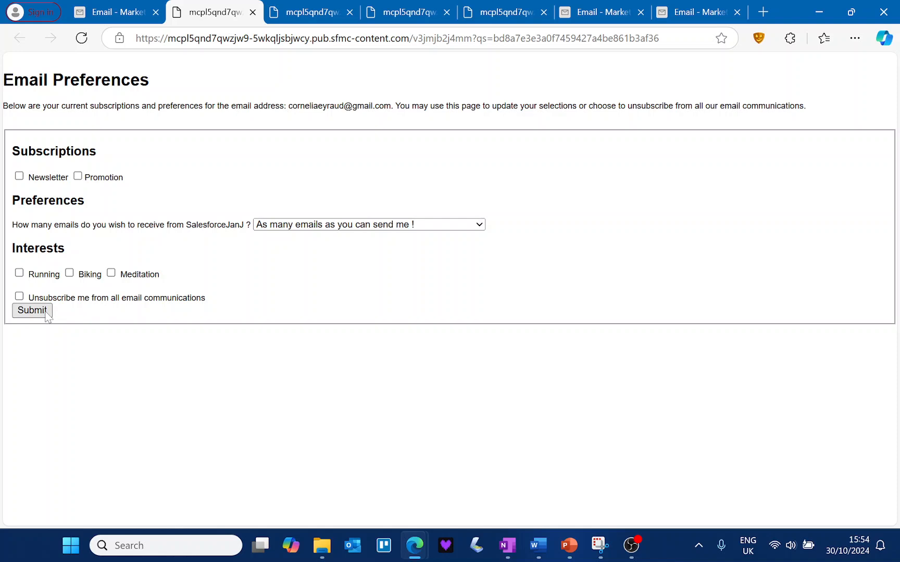
left_click(19, 296)
left_click(35, 312)
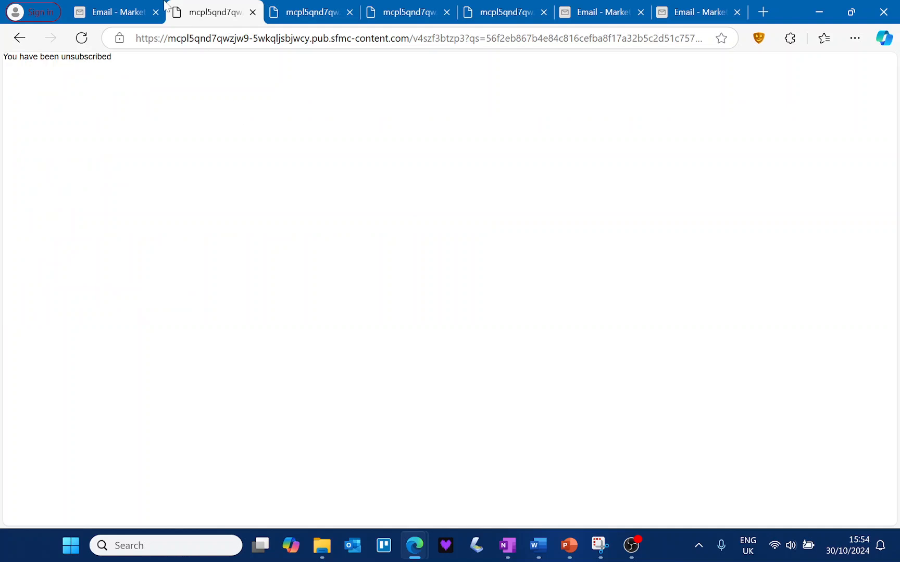
Step: Close the subscriber search and check the first subscriber's Email Status in the Master Subscribers records of the Preference Center folder
left_click(136, 10)
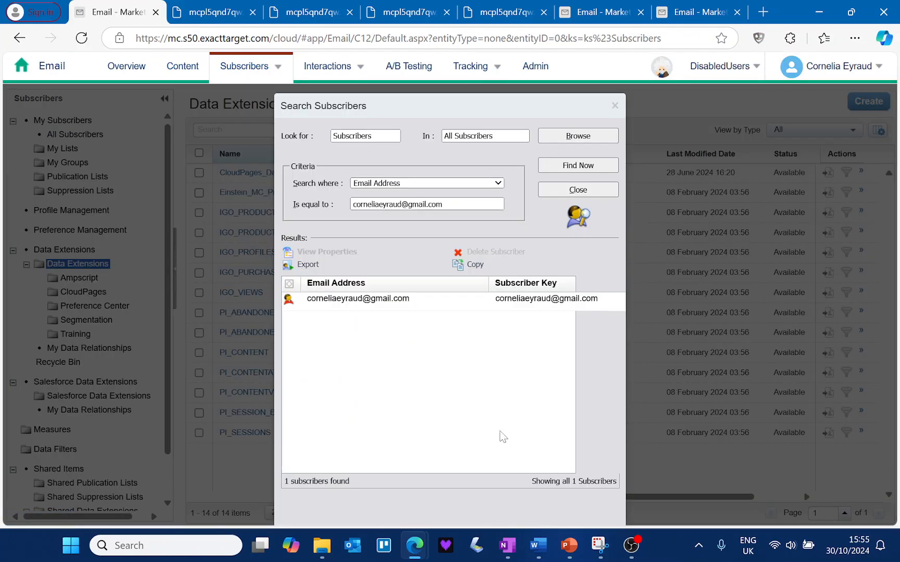
left_click(614, 106)
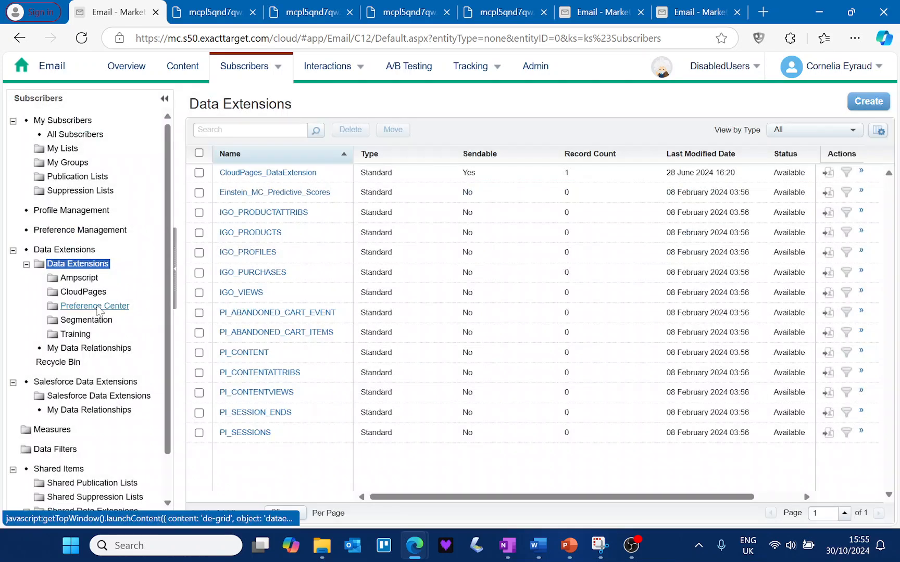
left_click(101, 307)
left_click(267, 186)
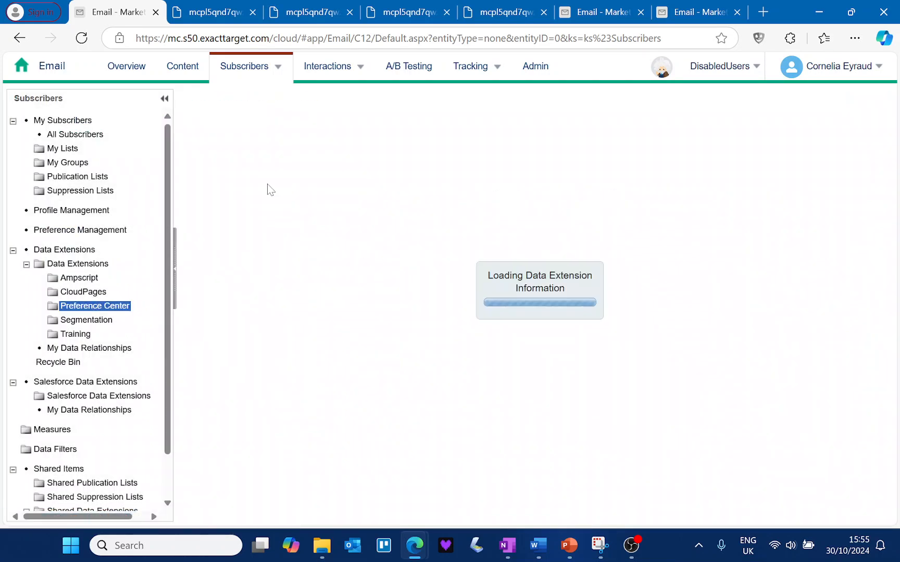
left_click(356, 151)
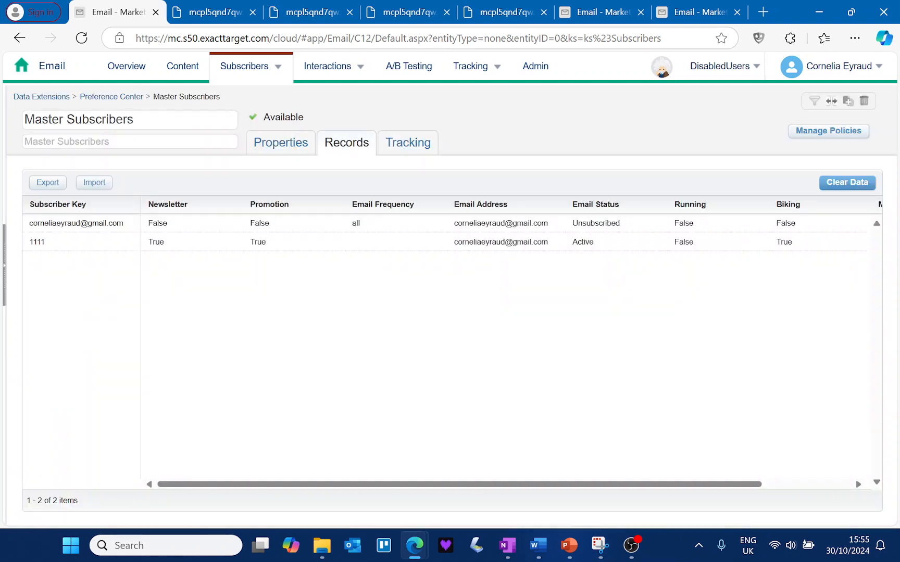
left_click_drag(391, 484, 517, 488)
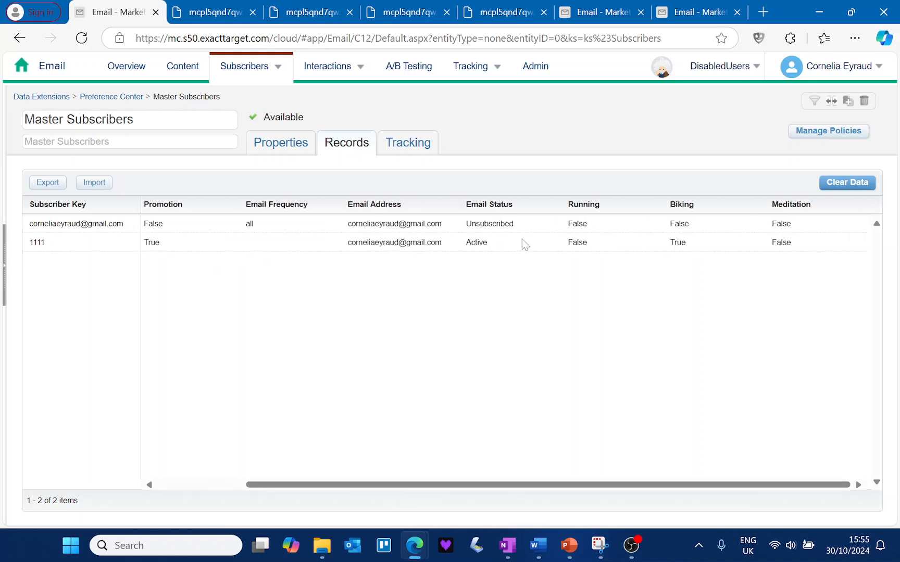
left_click_drag(518, 228, 467, 234)
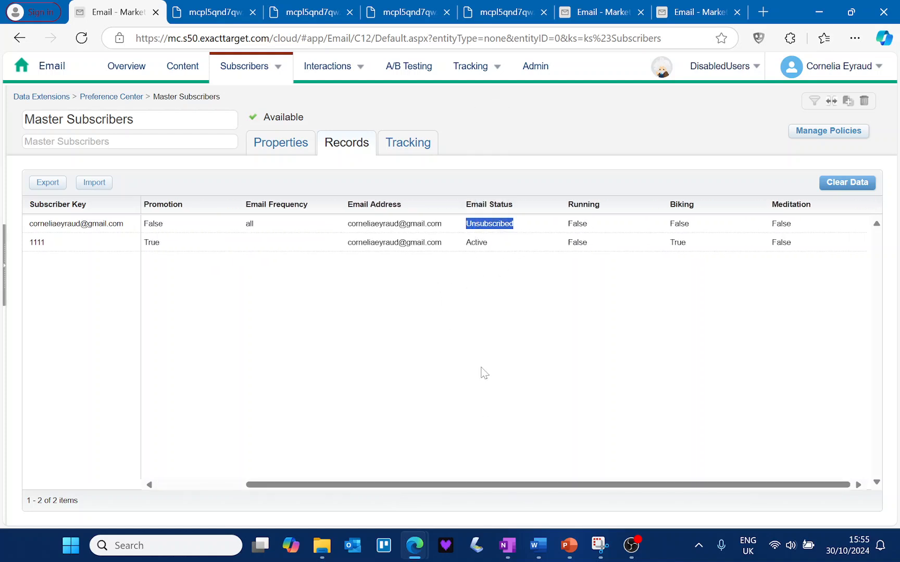